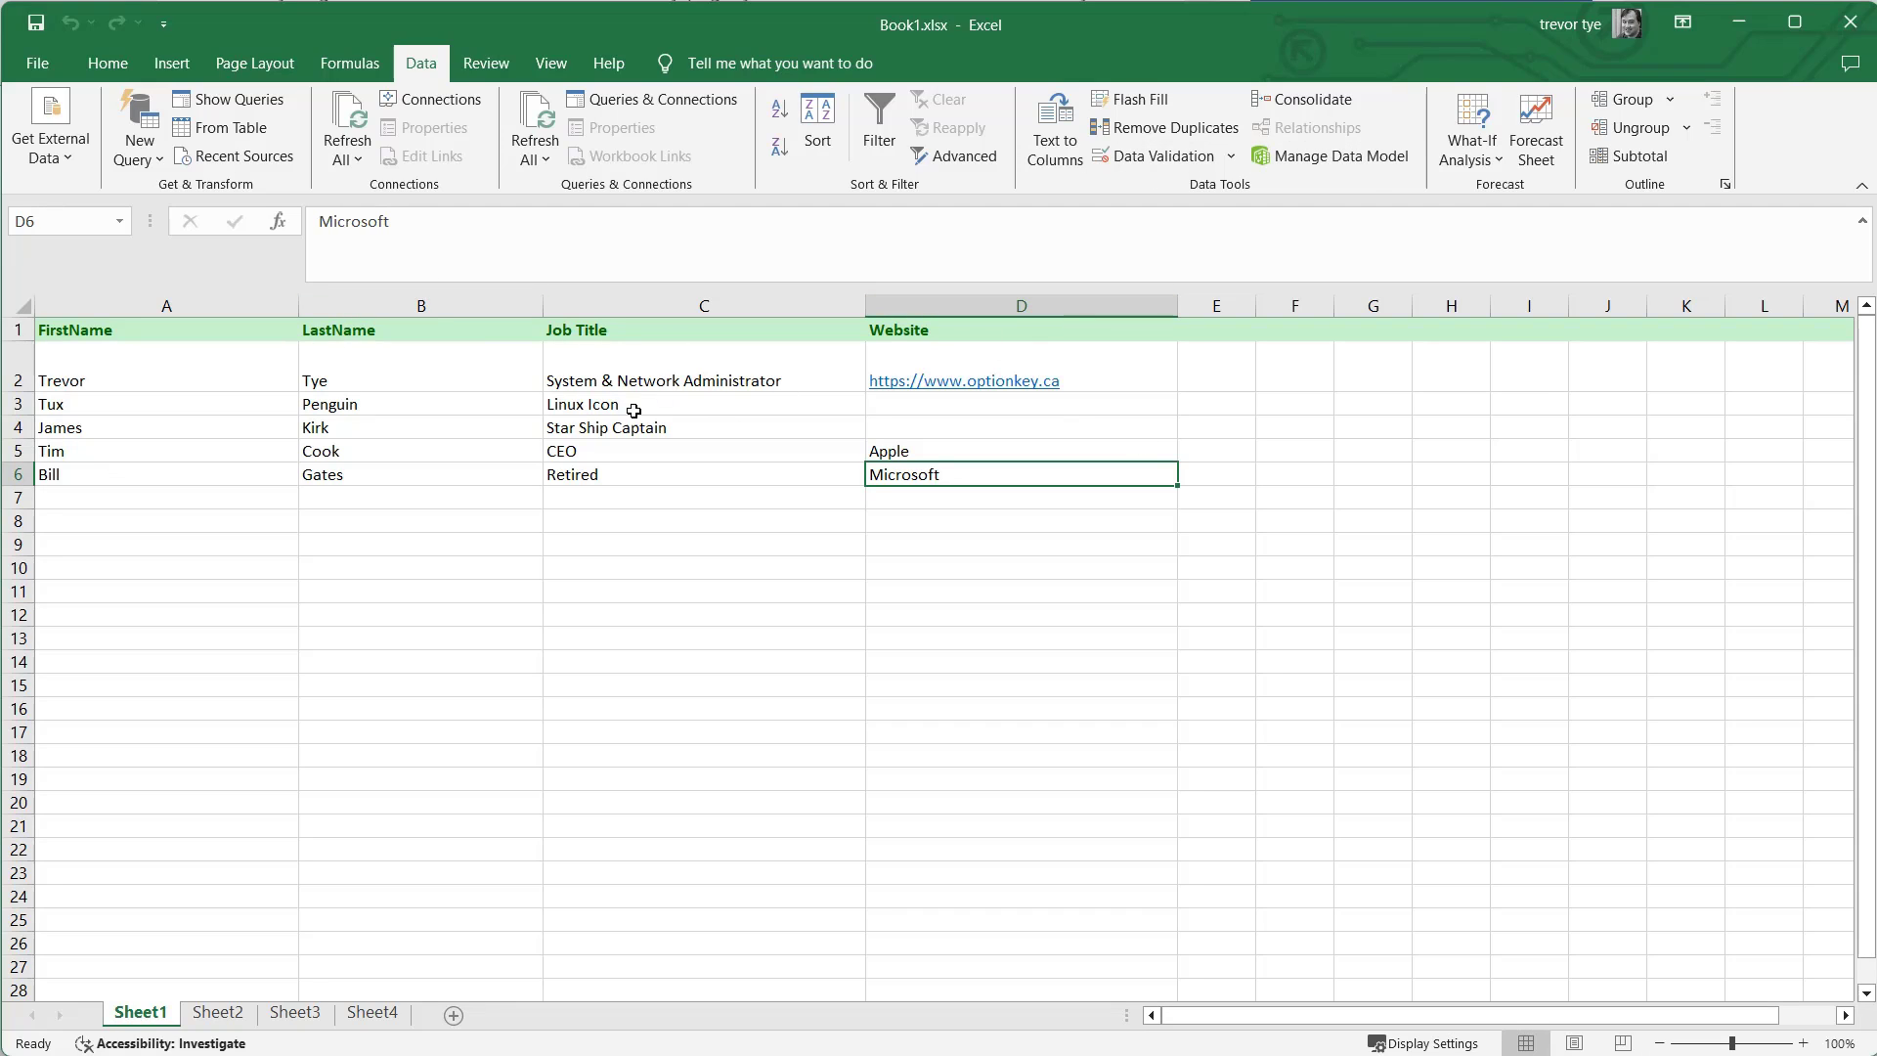
# Step: Minimize the Book1.xlsx window so the blank Book3.xlsx workbook is showing
pyautogui.click(1743, 26)
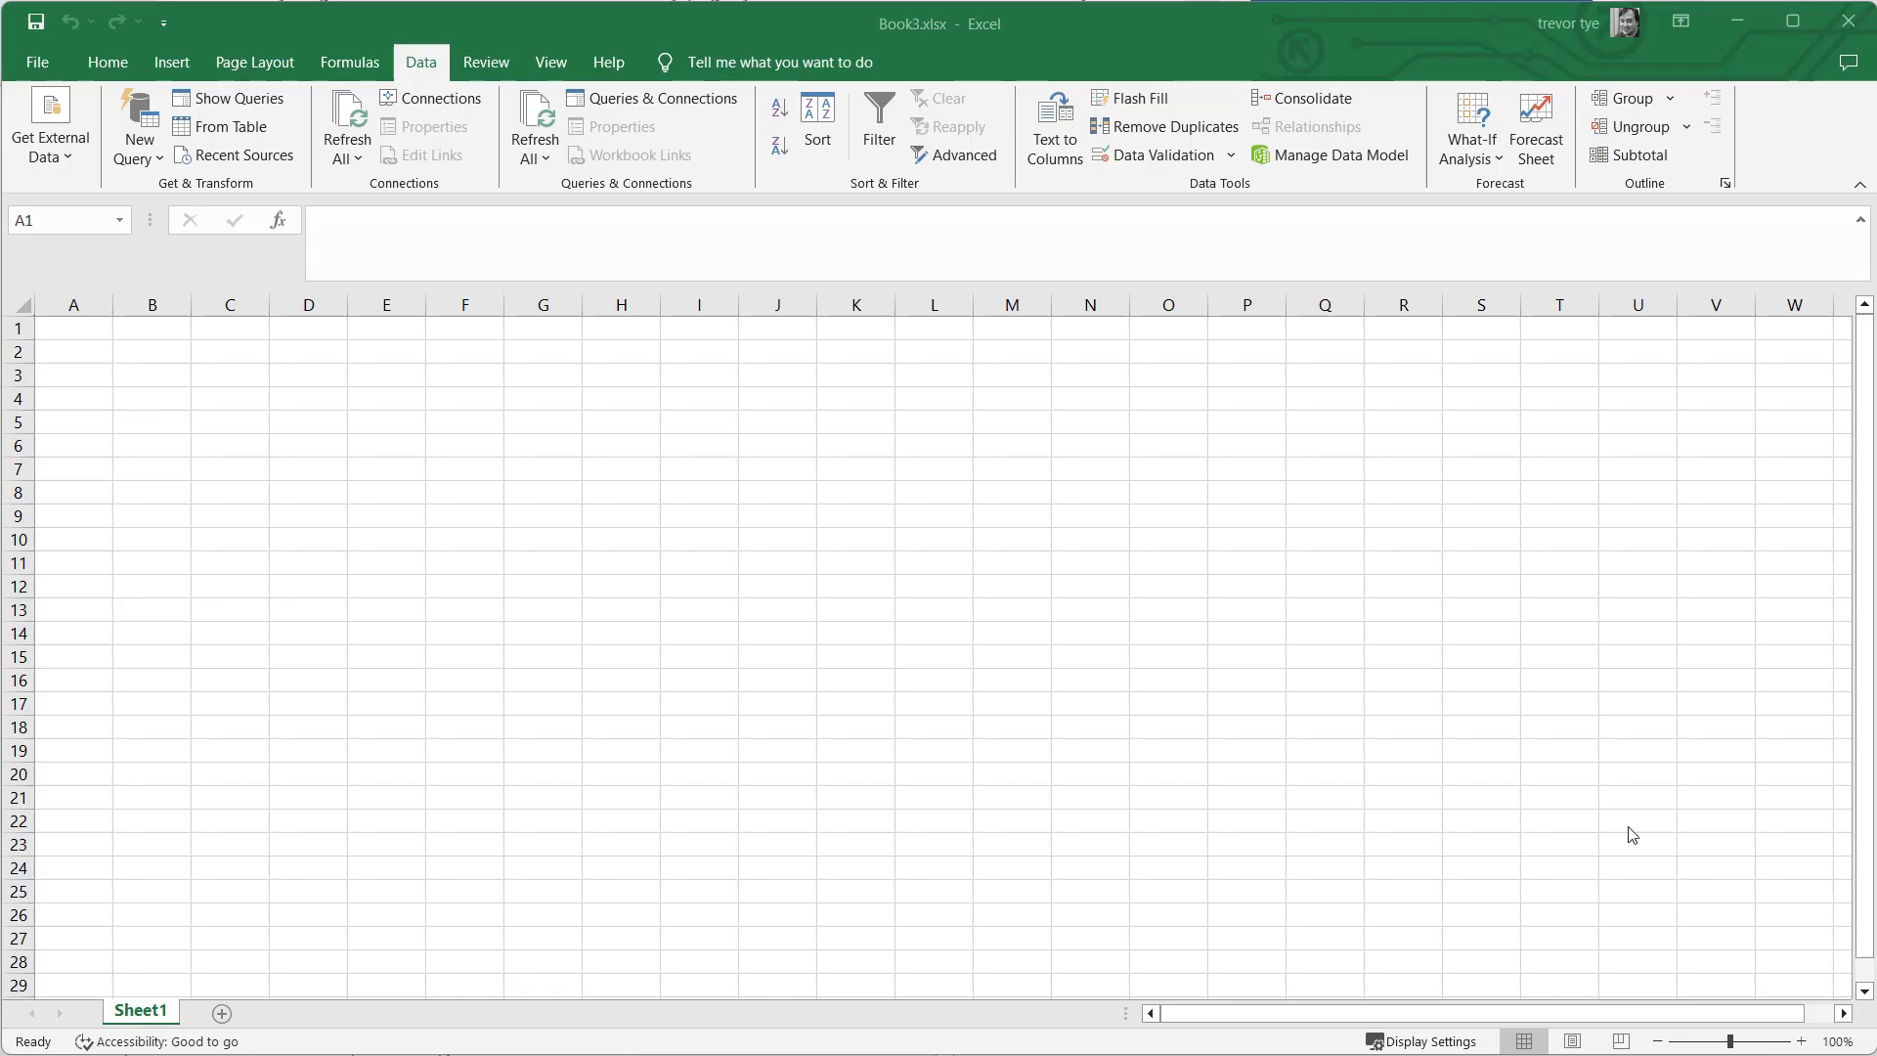
# Step: Start a new query from the Excel workbook Book1.xlsx in Documents and import it
pyautogui.click(142, 164)
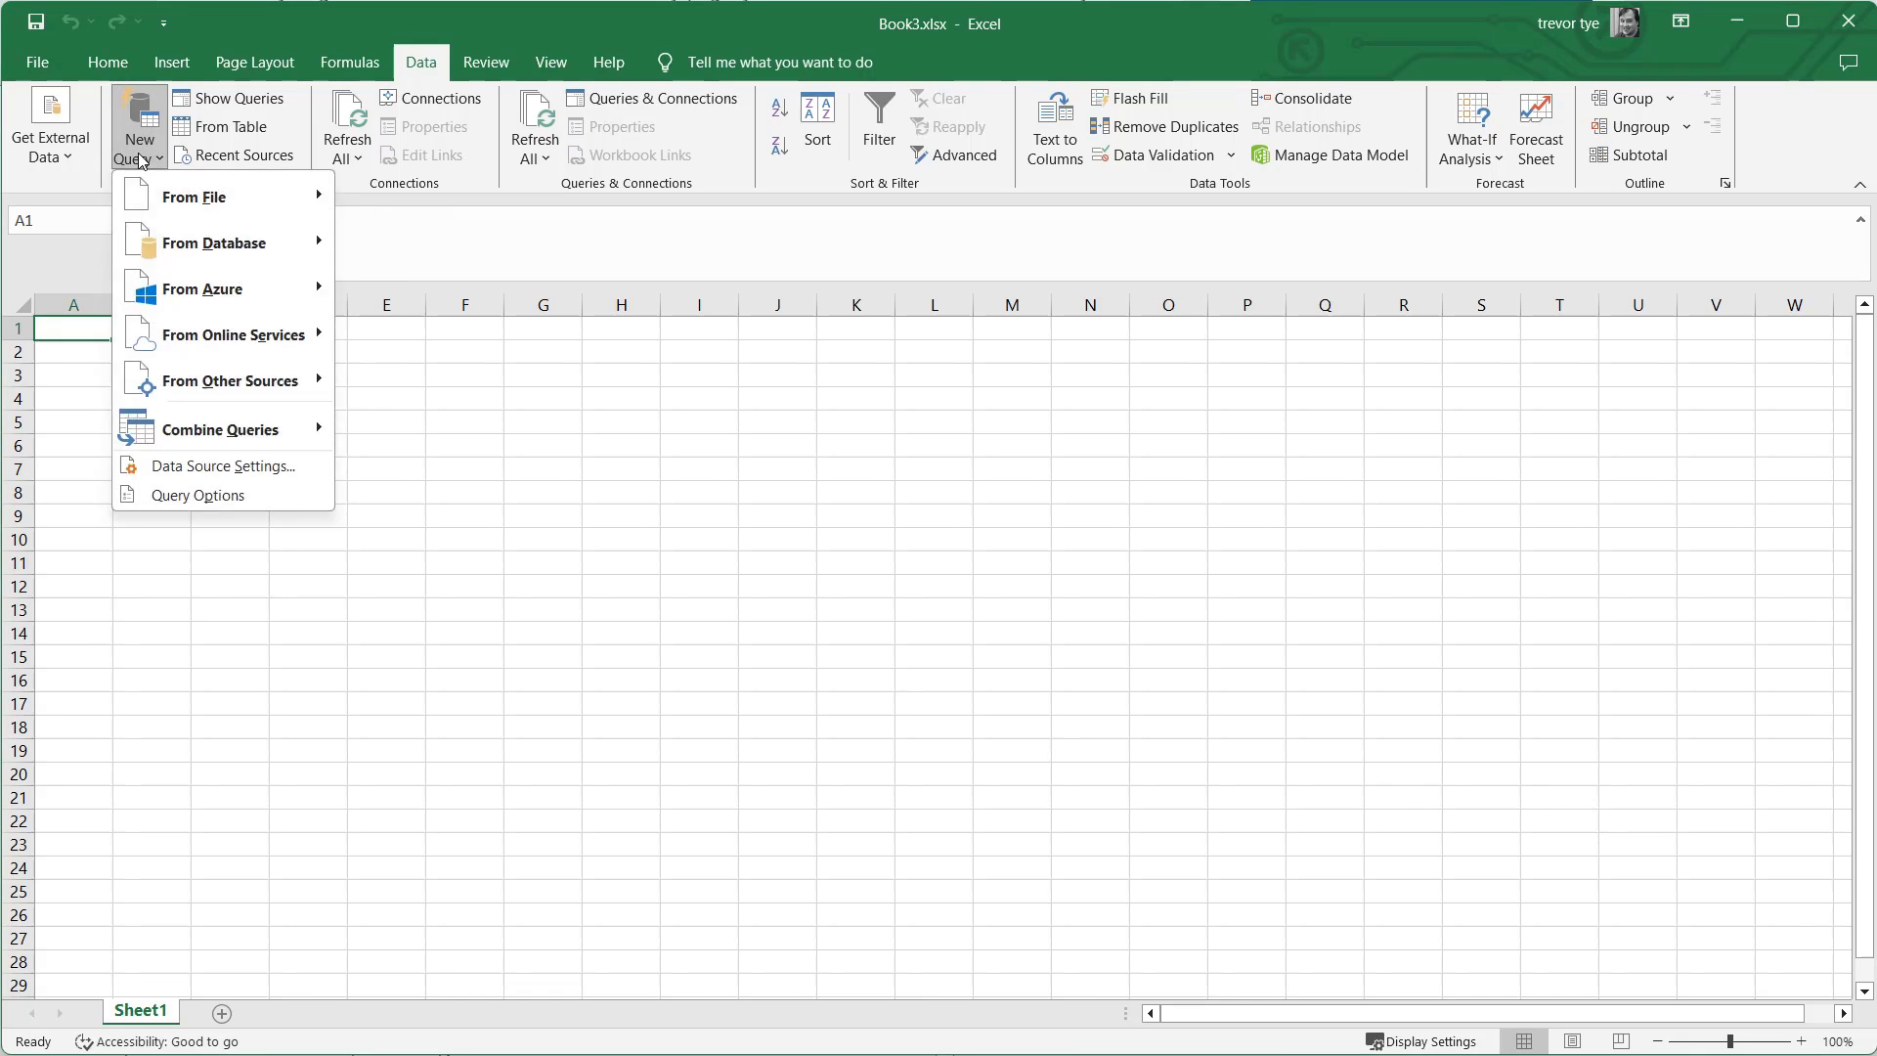
pyautogui.moveTo(186, 205)
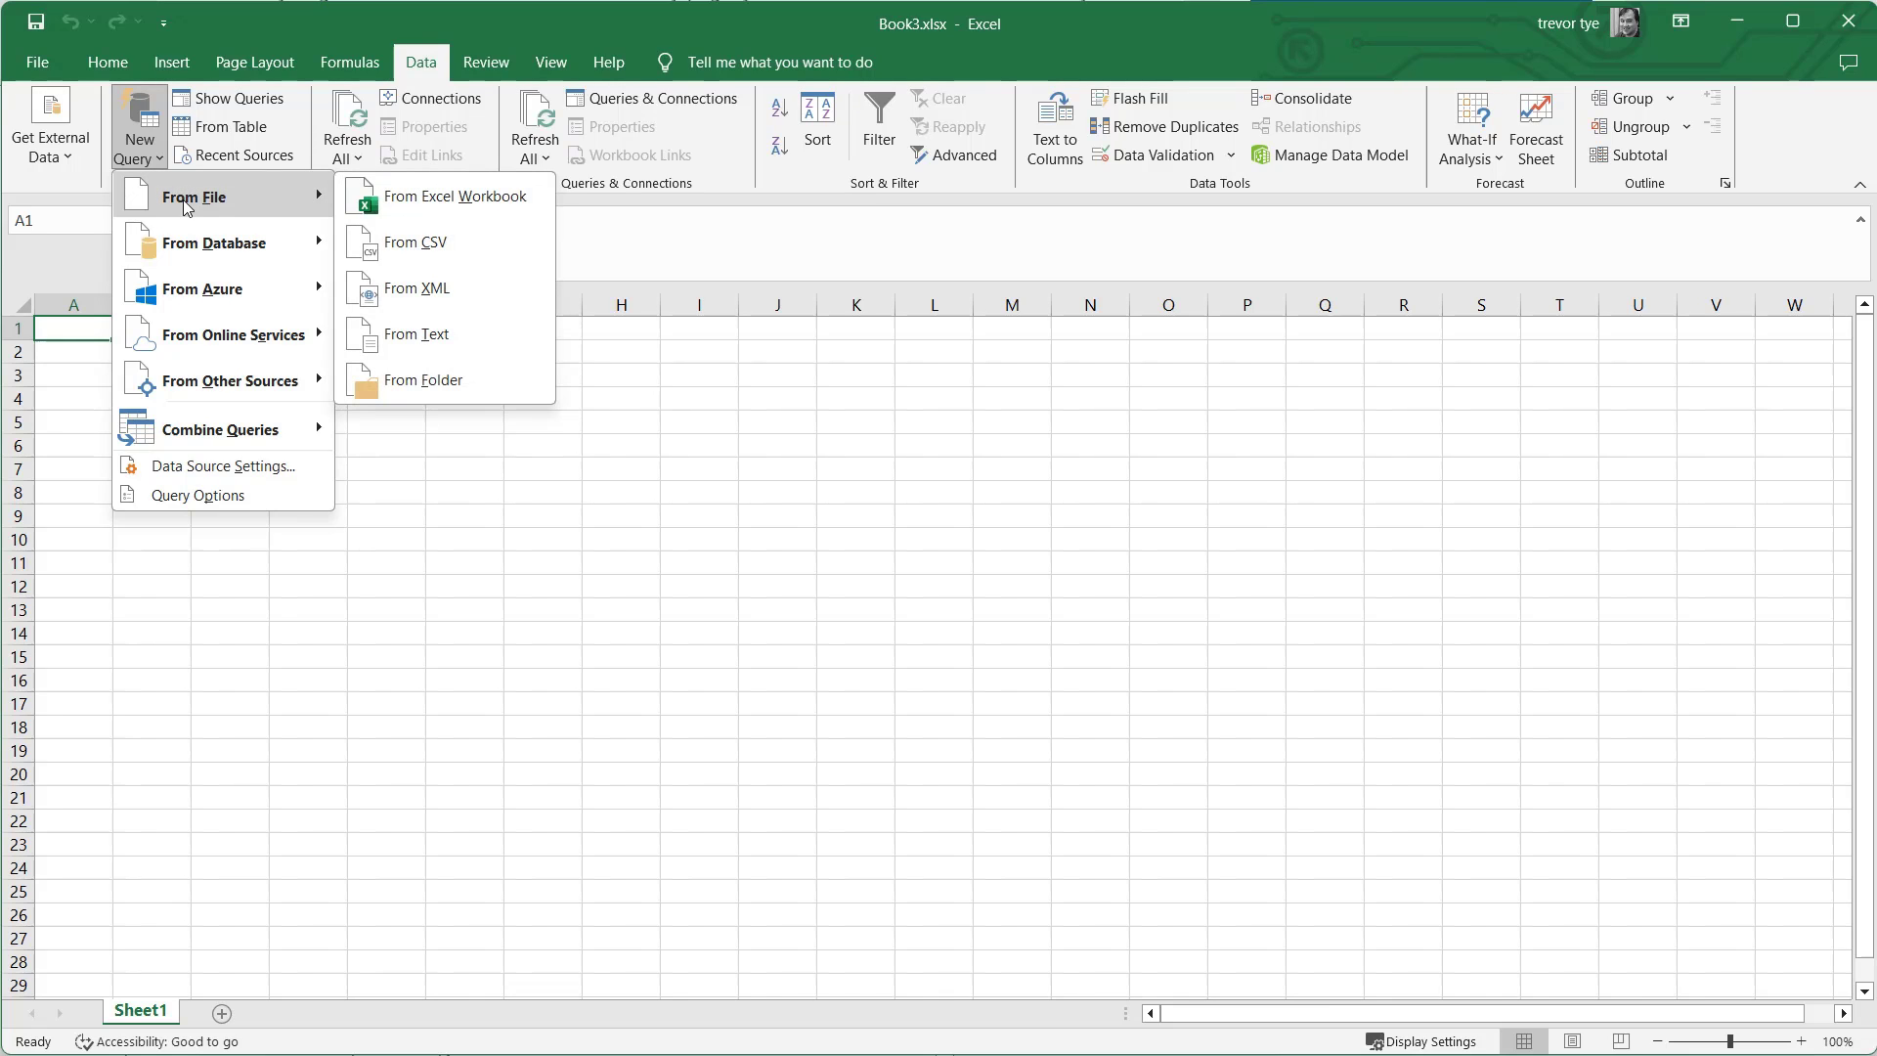
pyautogui.click(416, 201)
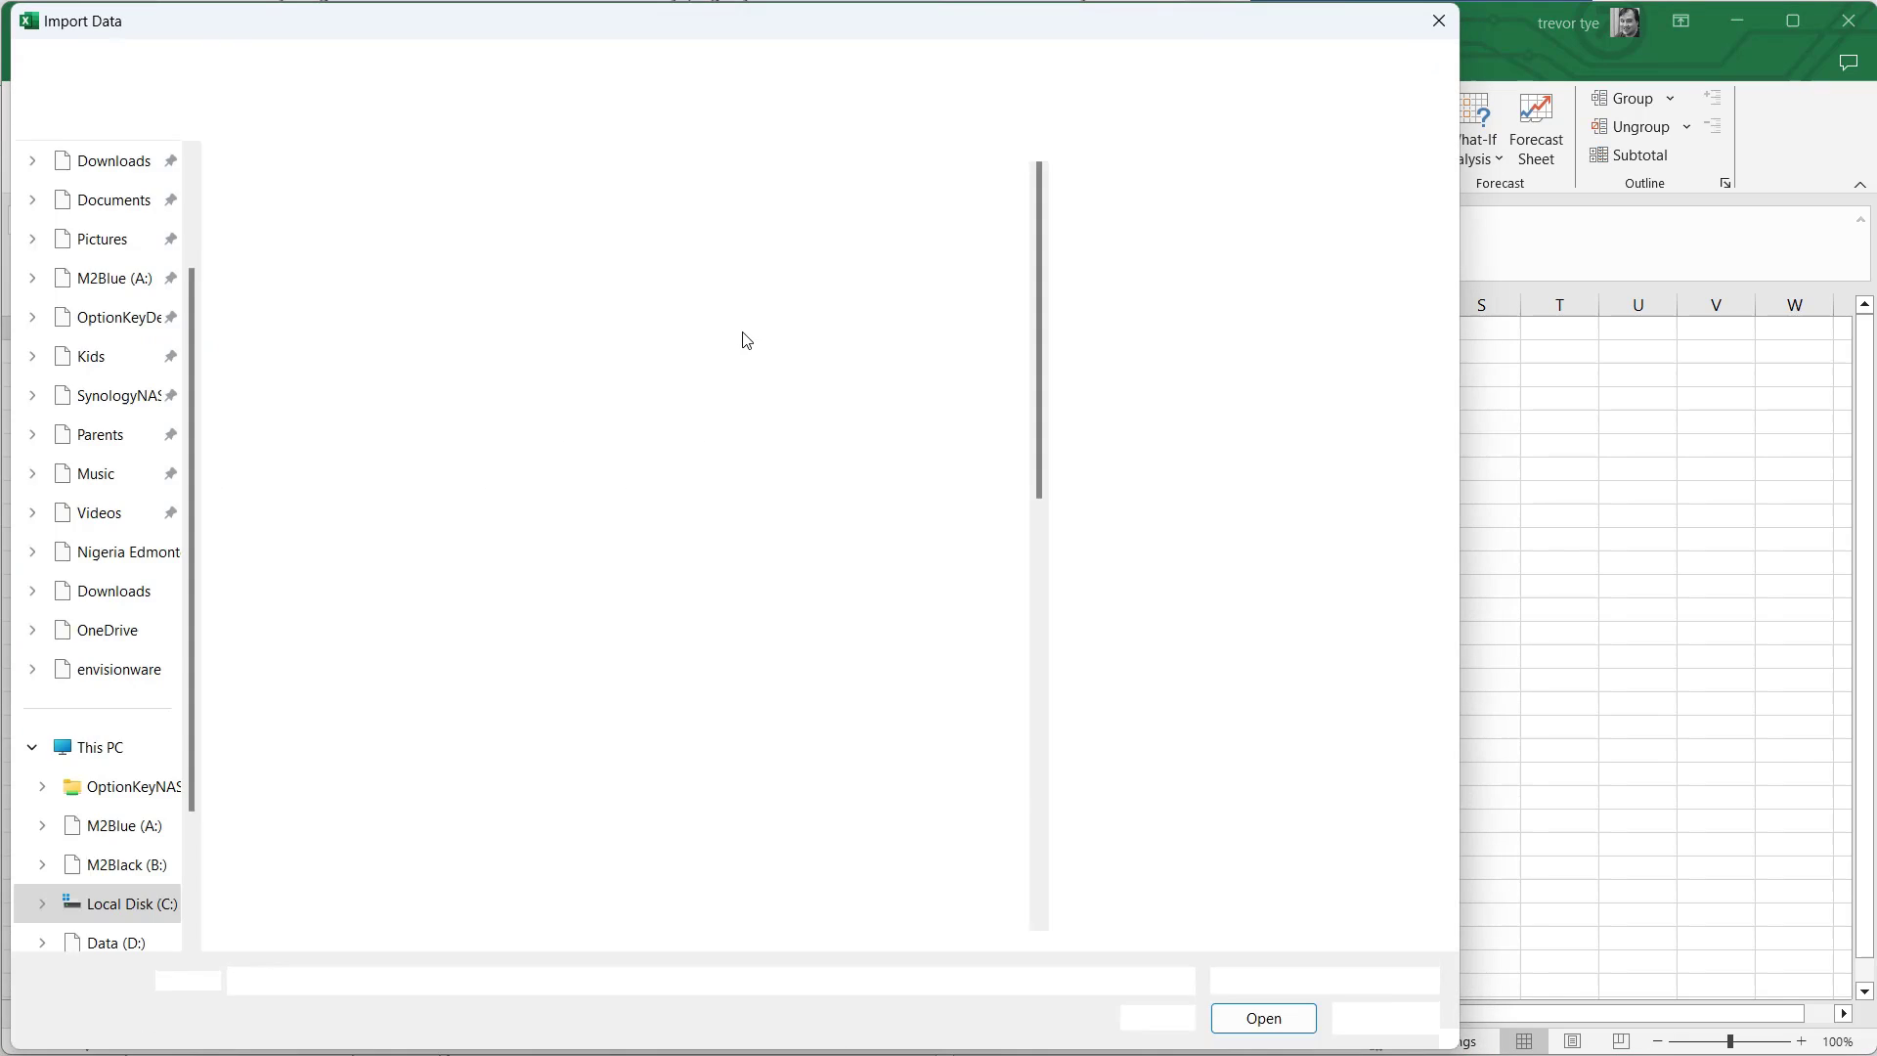
pyautogui.scroll(-8, 812, 430)
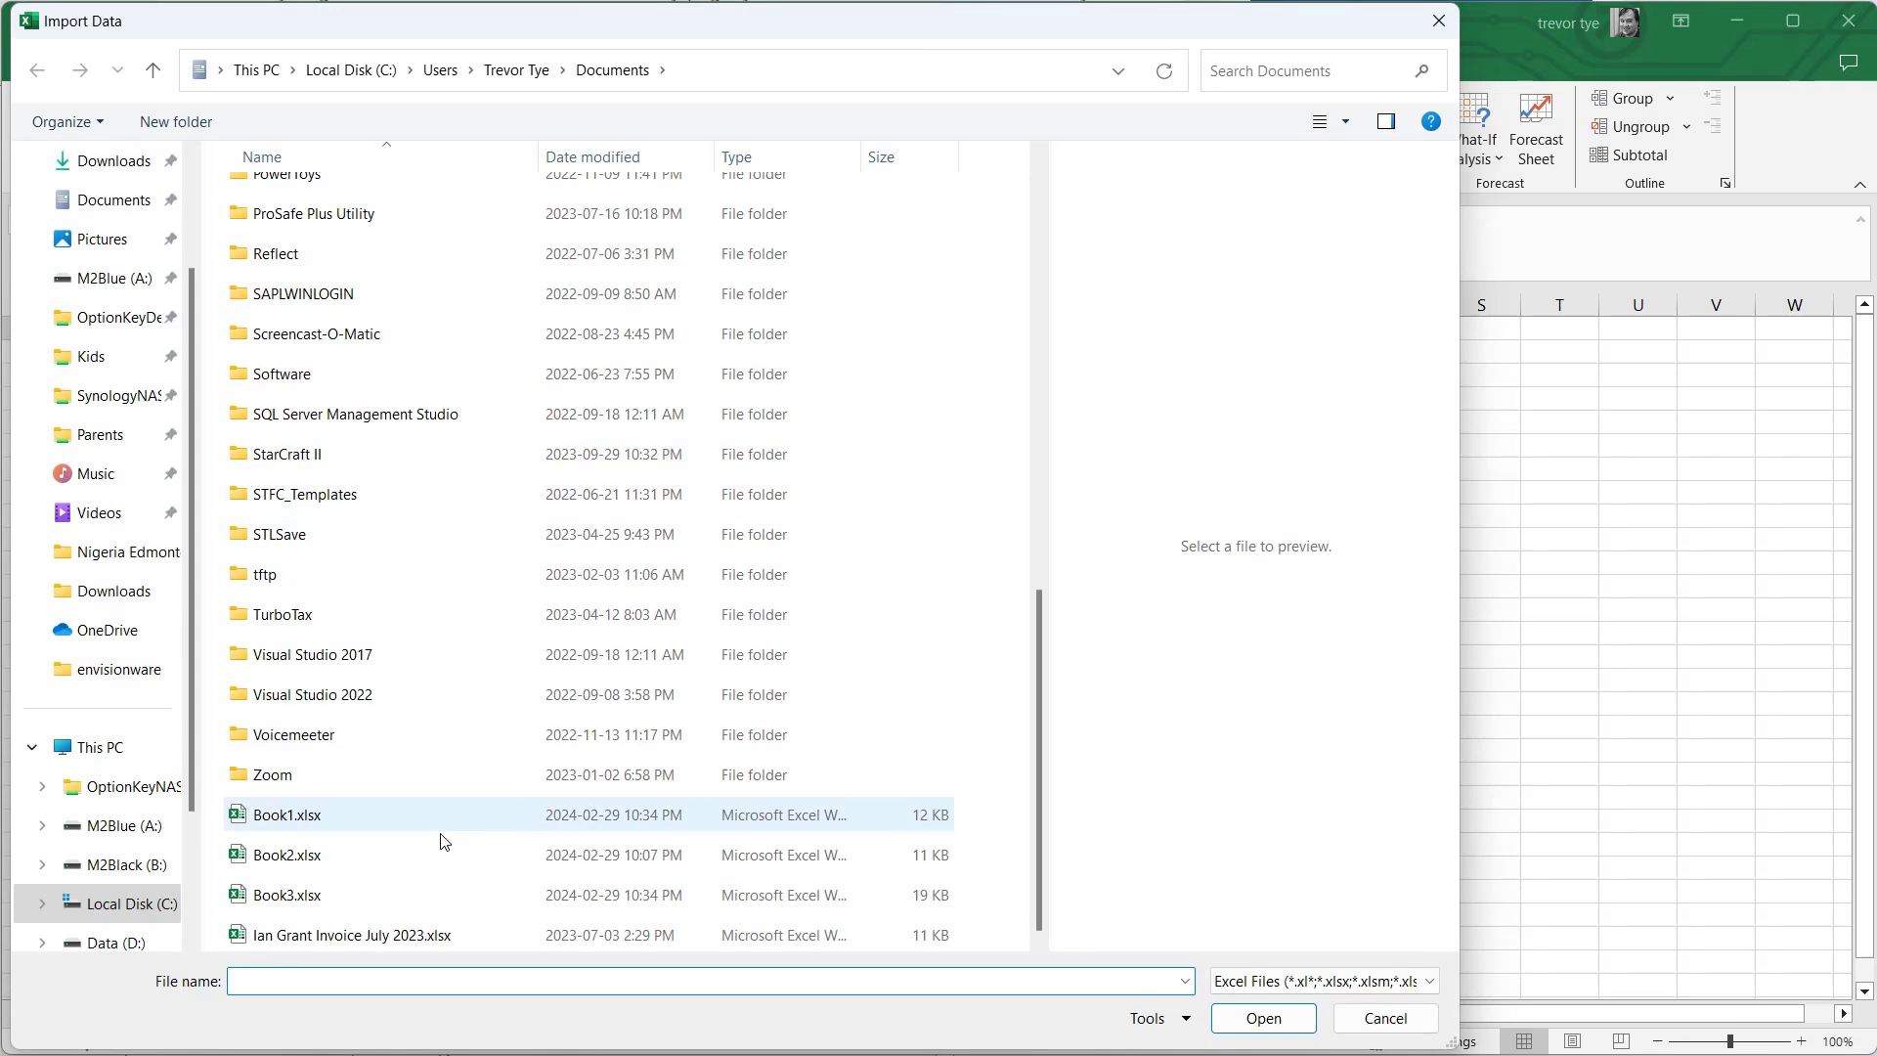
pyautogui.click(295, 822)
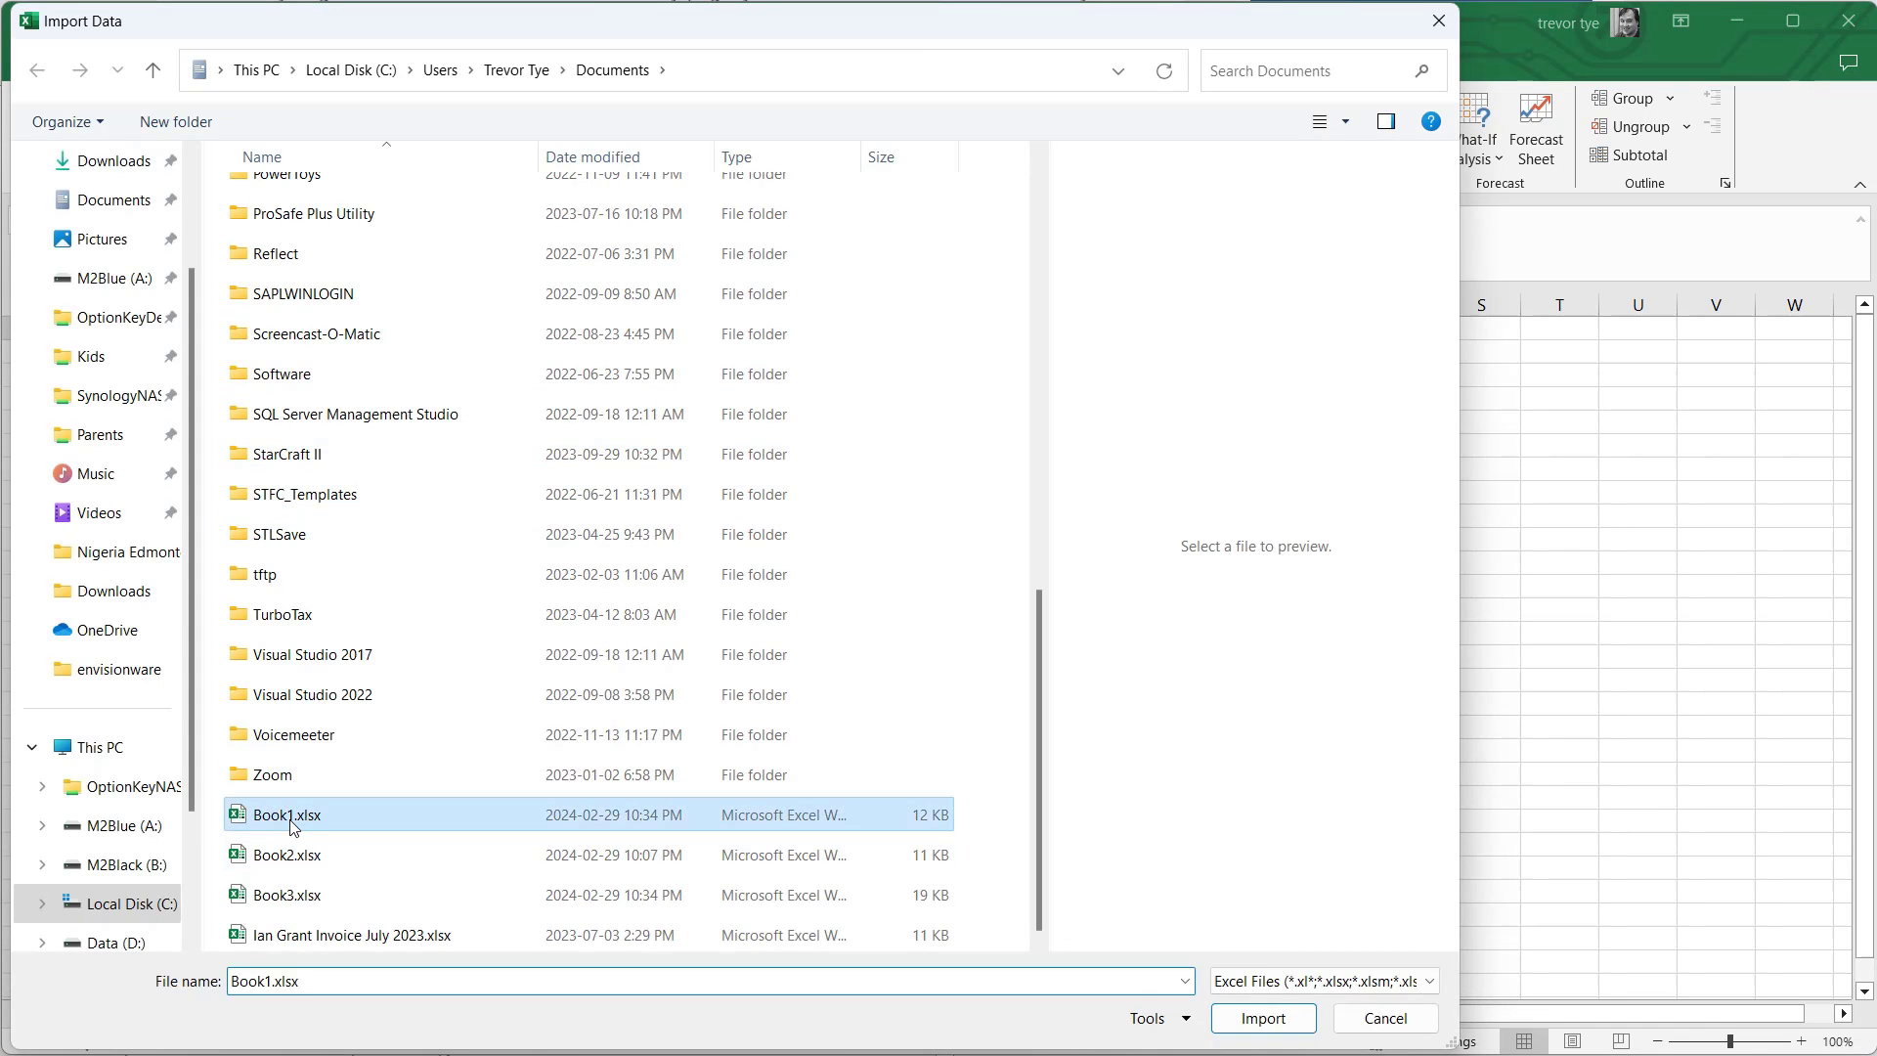
pyautogui.click(1263, 1020)
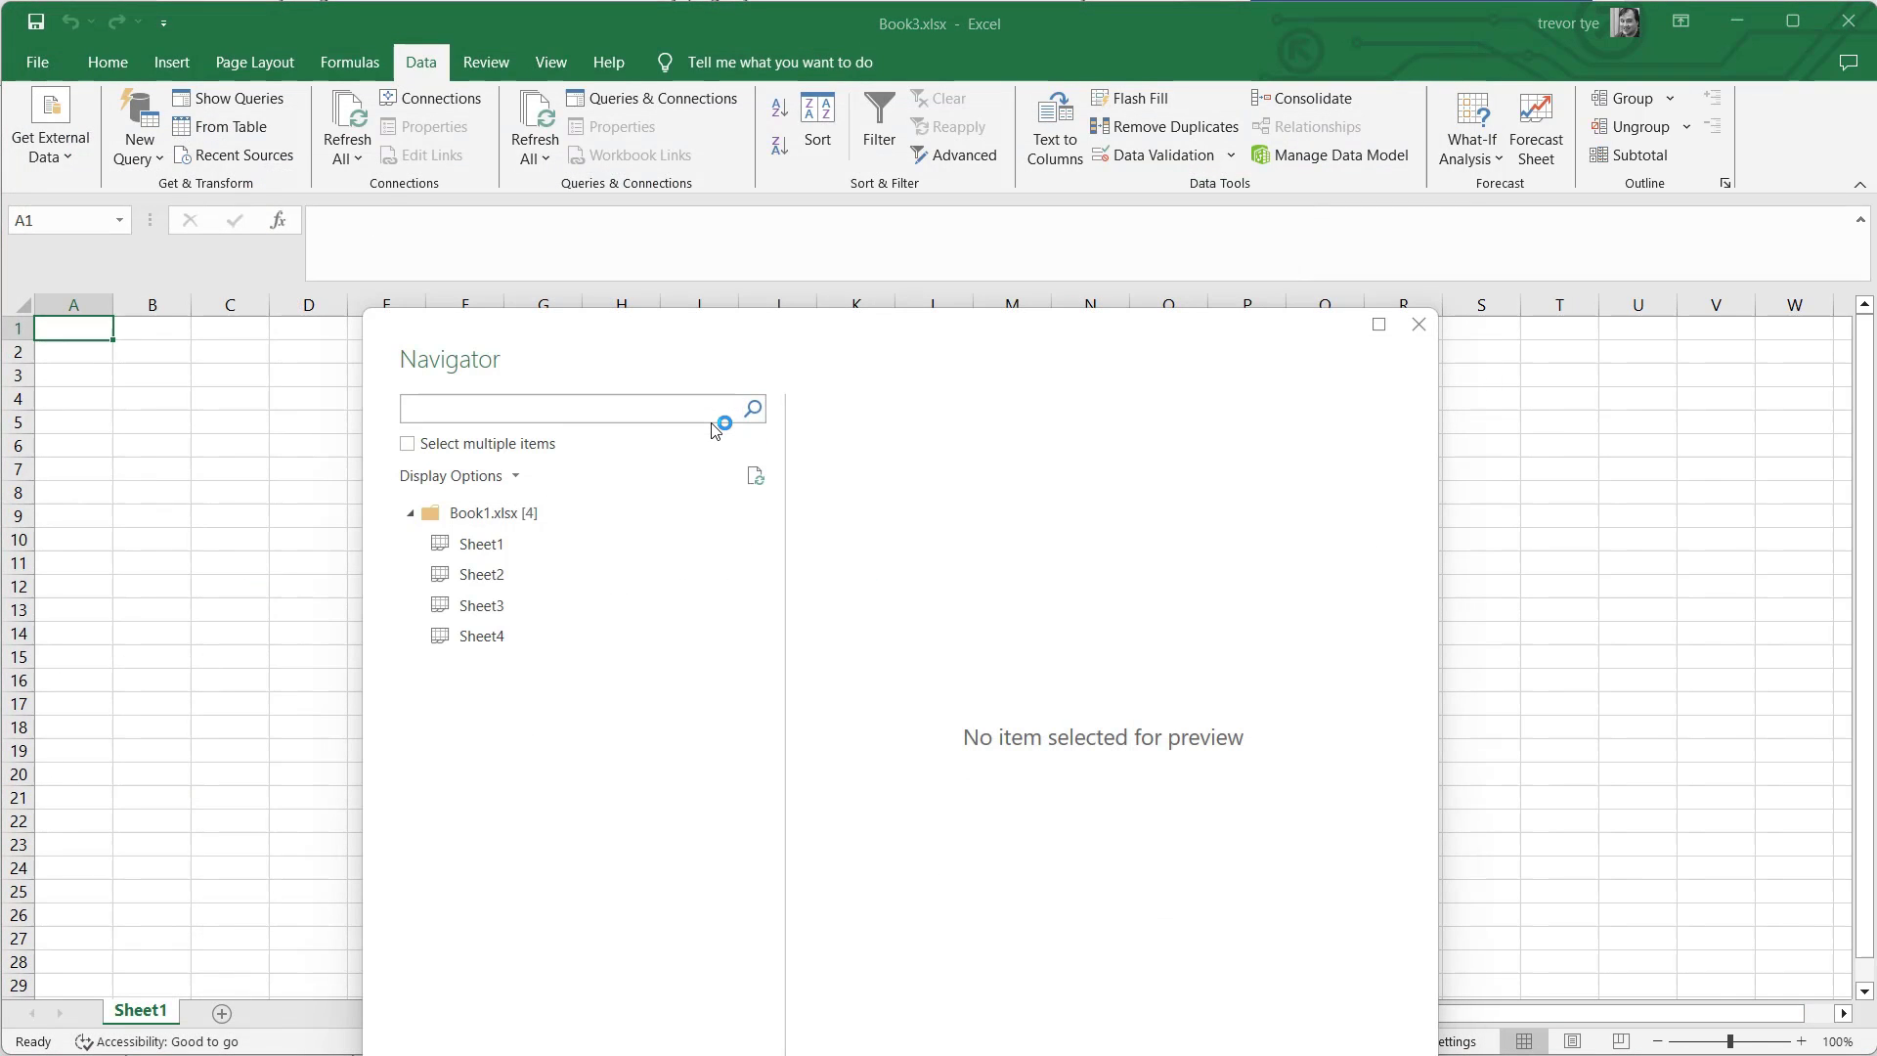
# Step: Select only Sheet1 in the Navigator and open it in the Power Query Editor
pyautogui.click(484, 545)
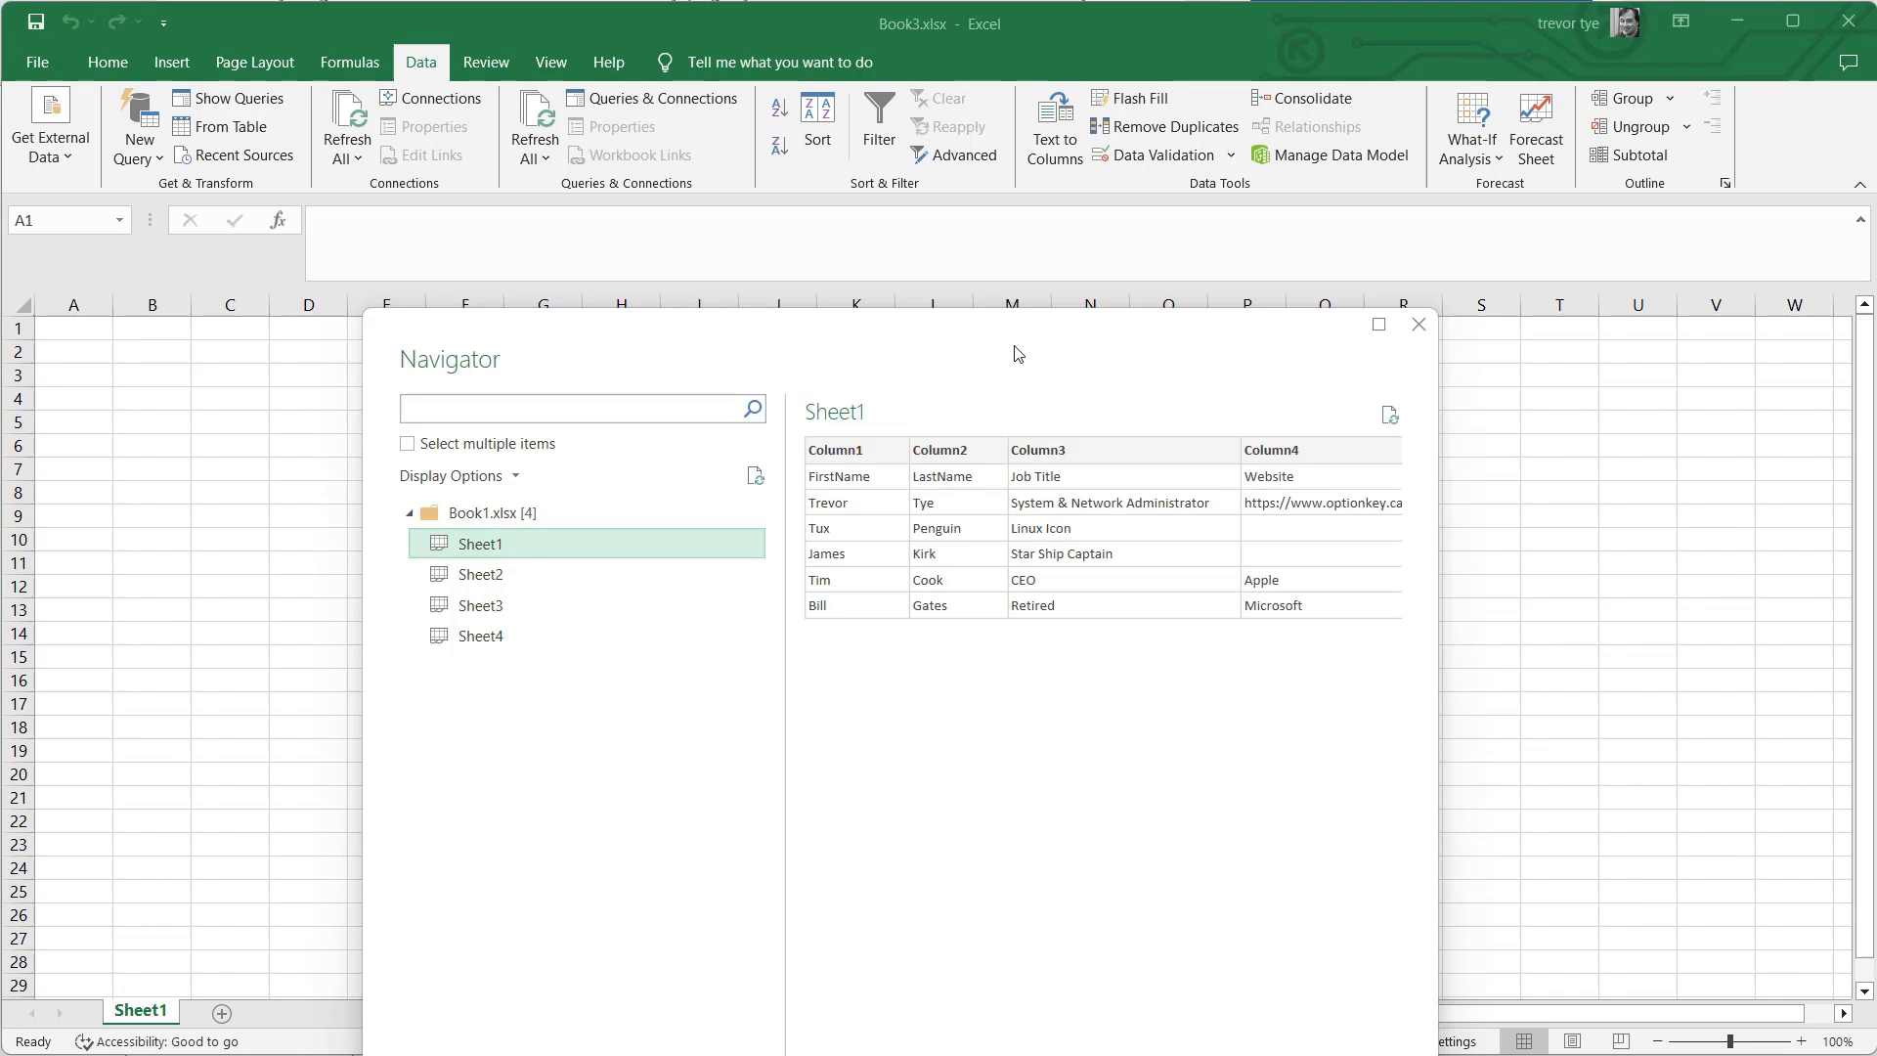
pyautogui.moveTo(1014, 325); pyautogui.dragTo(1029, 158)
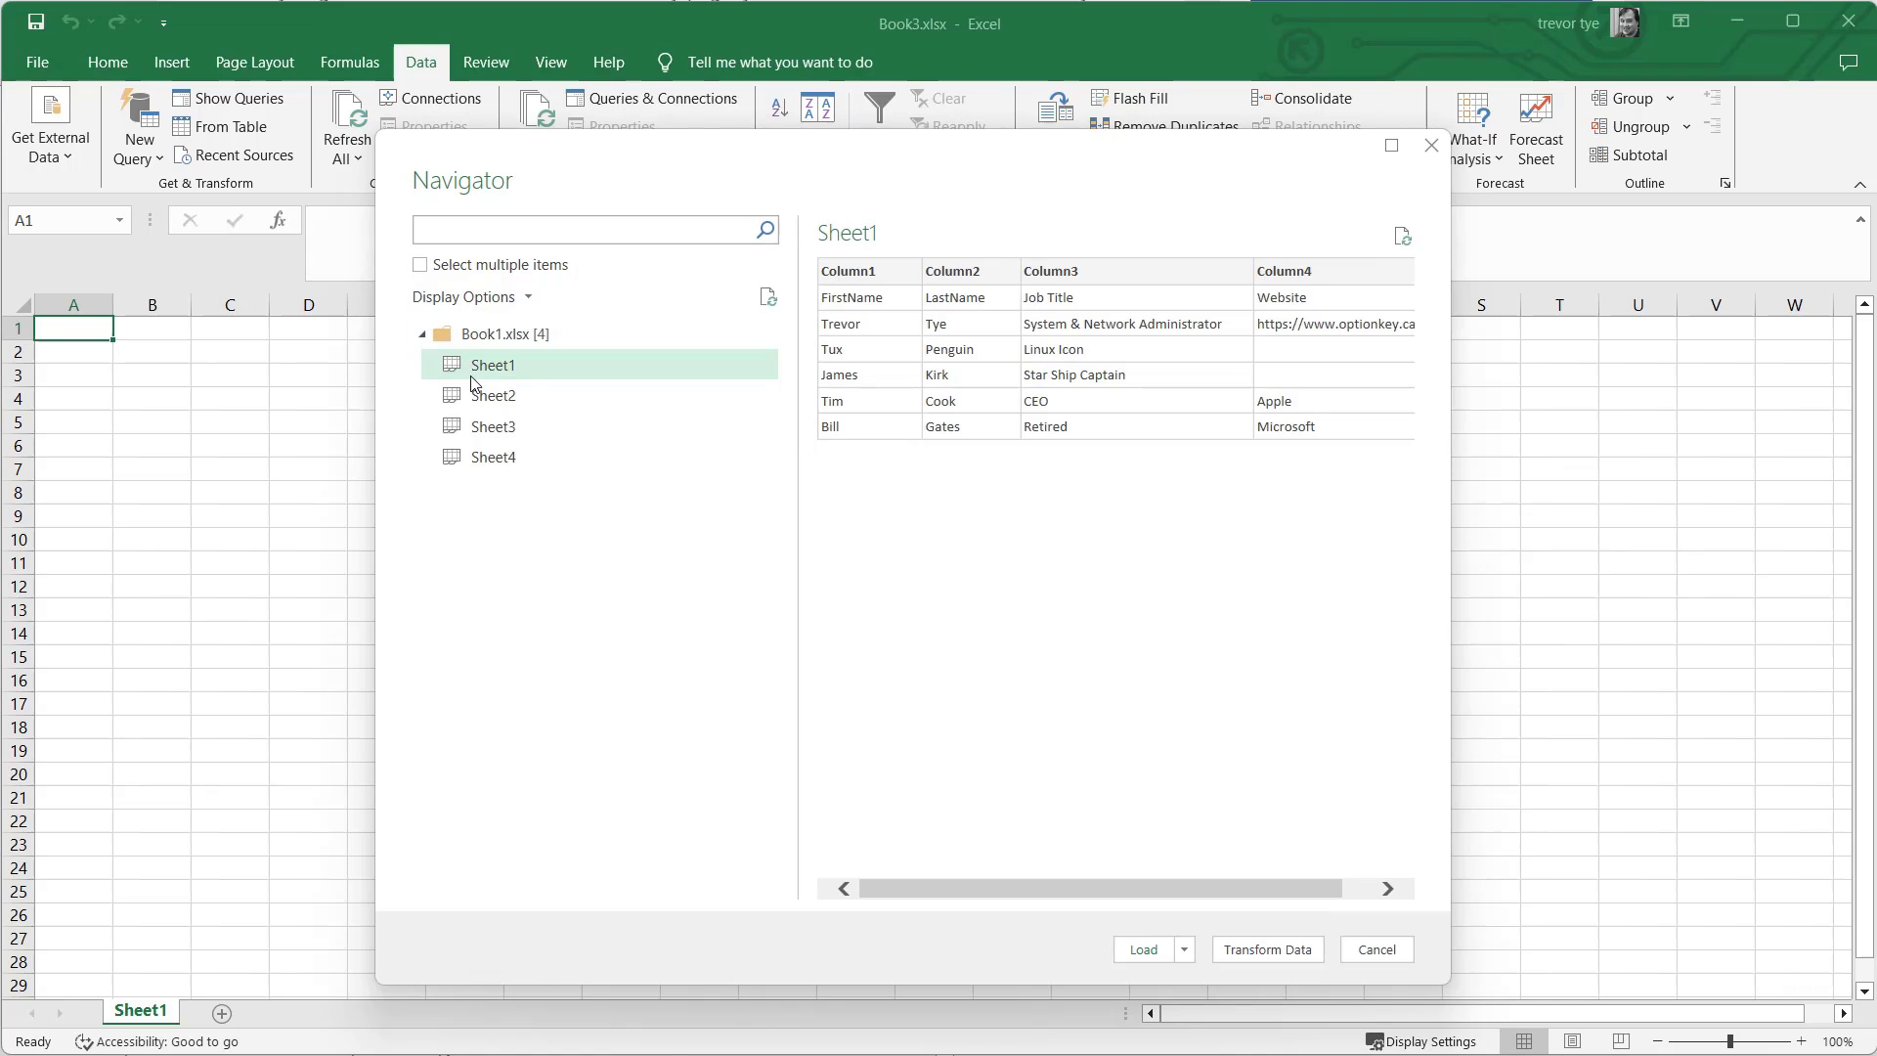
pyautogui.click(464, 272)
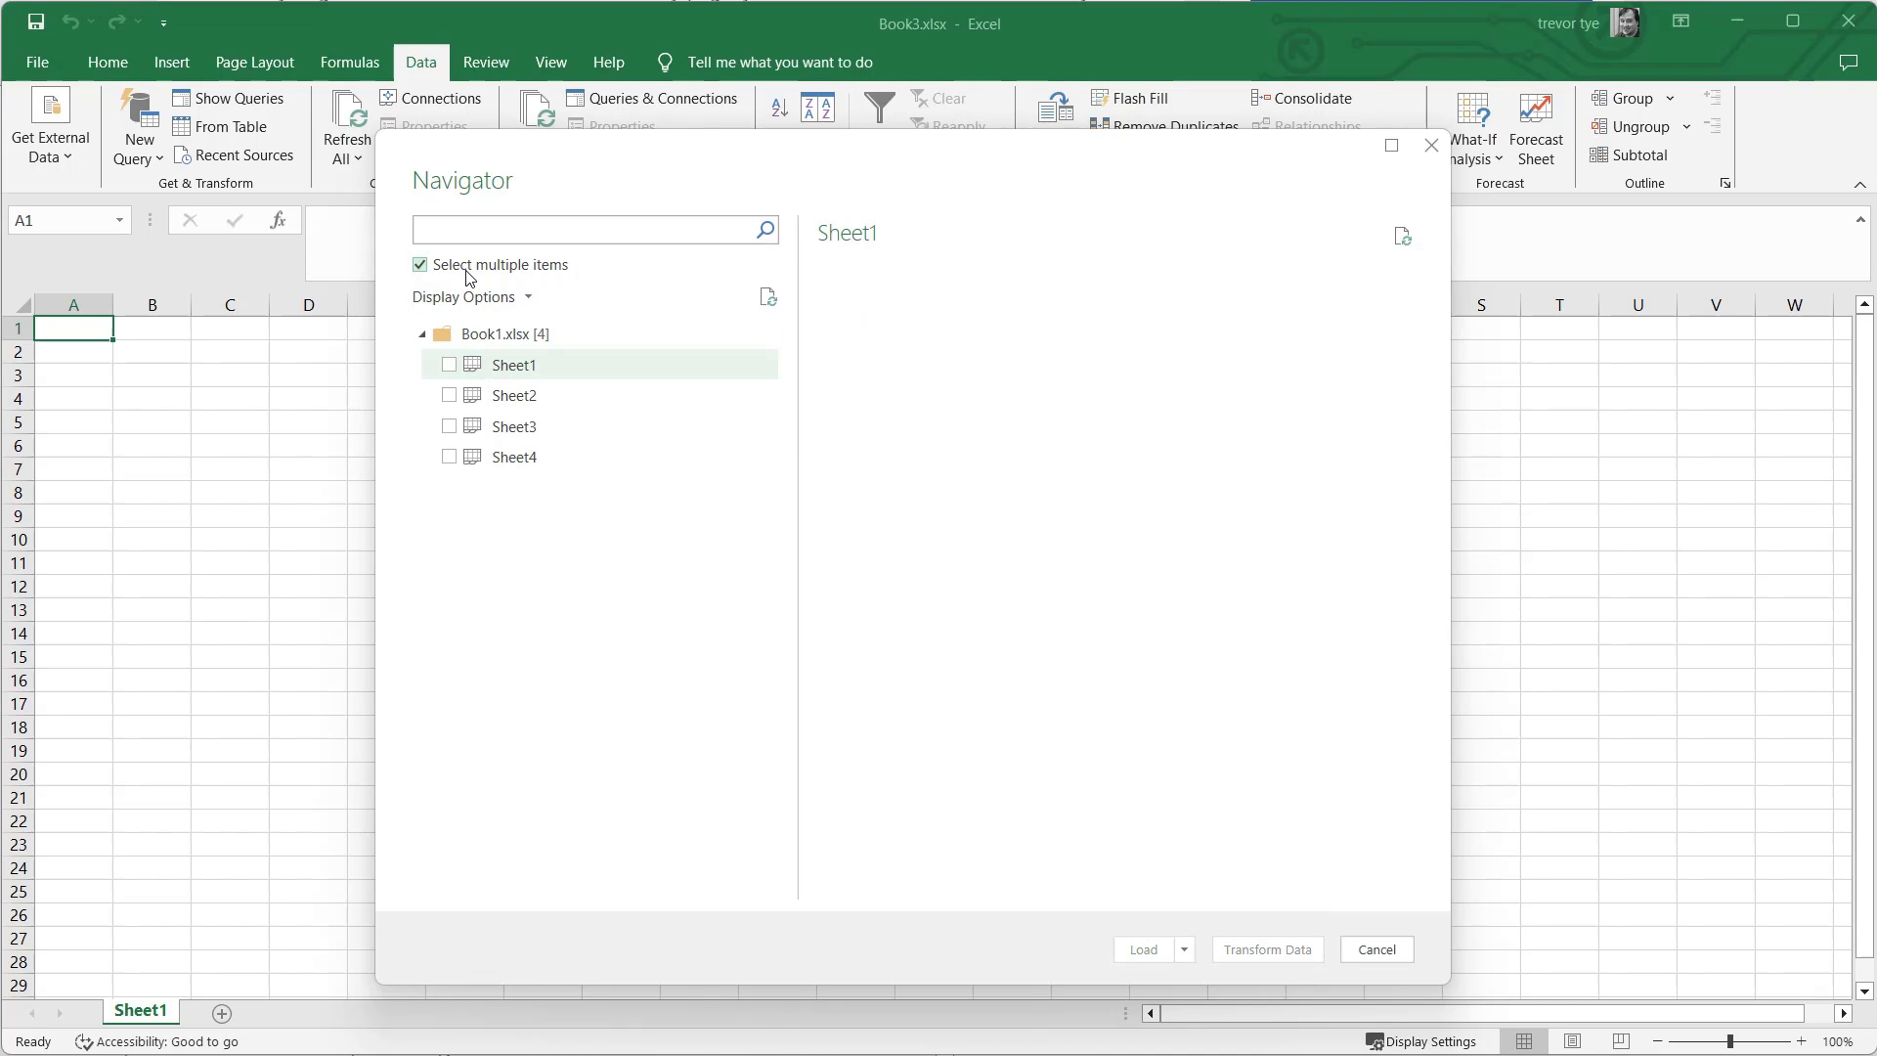
pyautogui.click(448, 426)
pyautogui.click(449, 365)
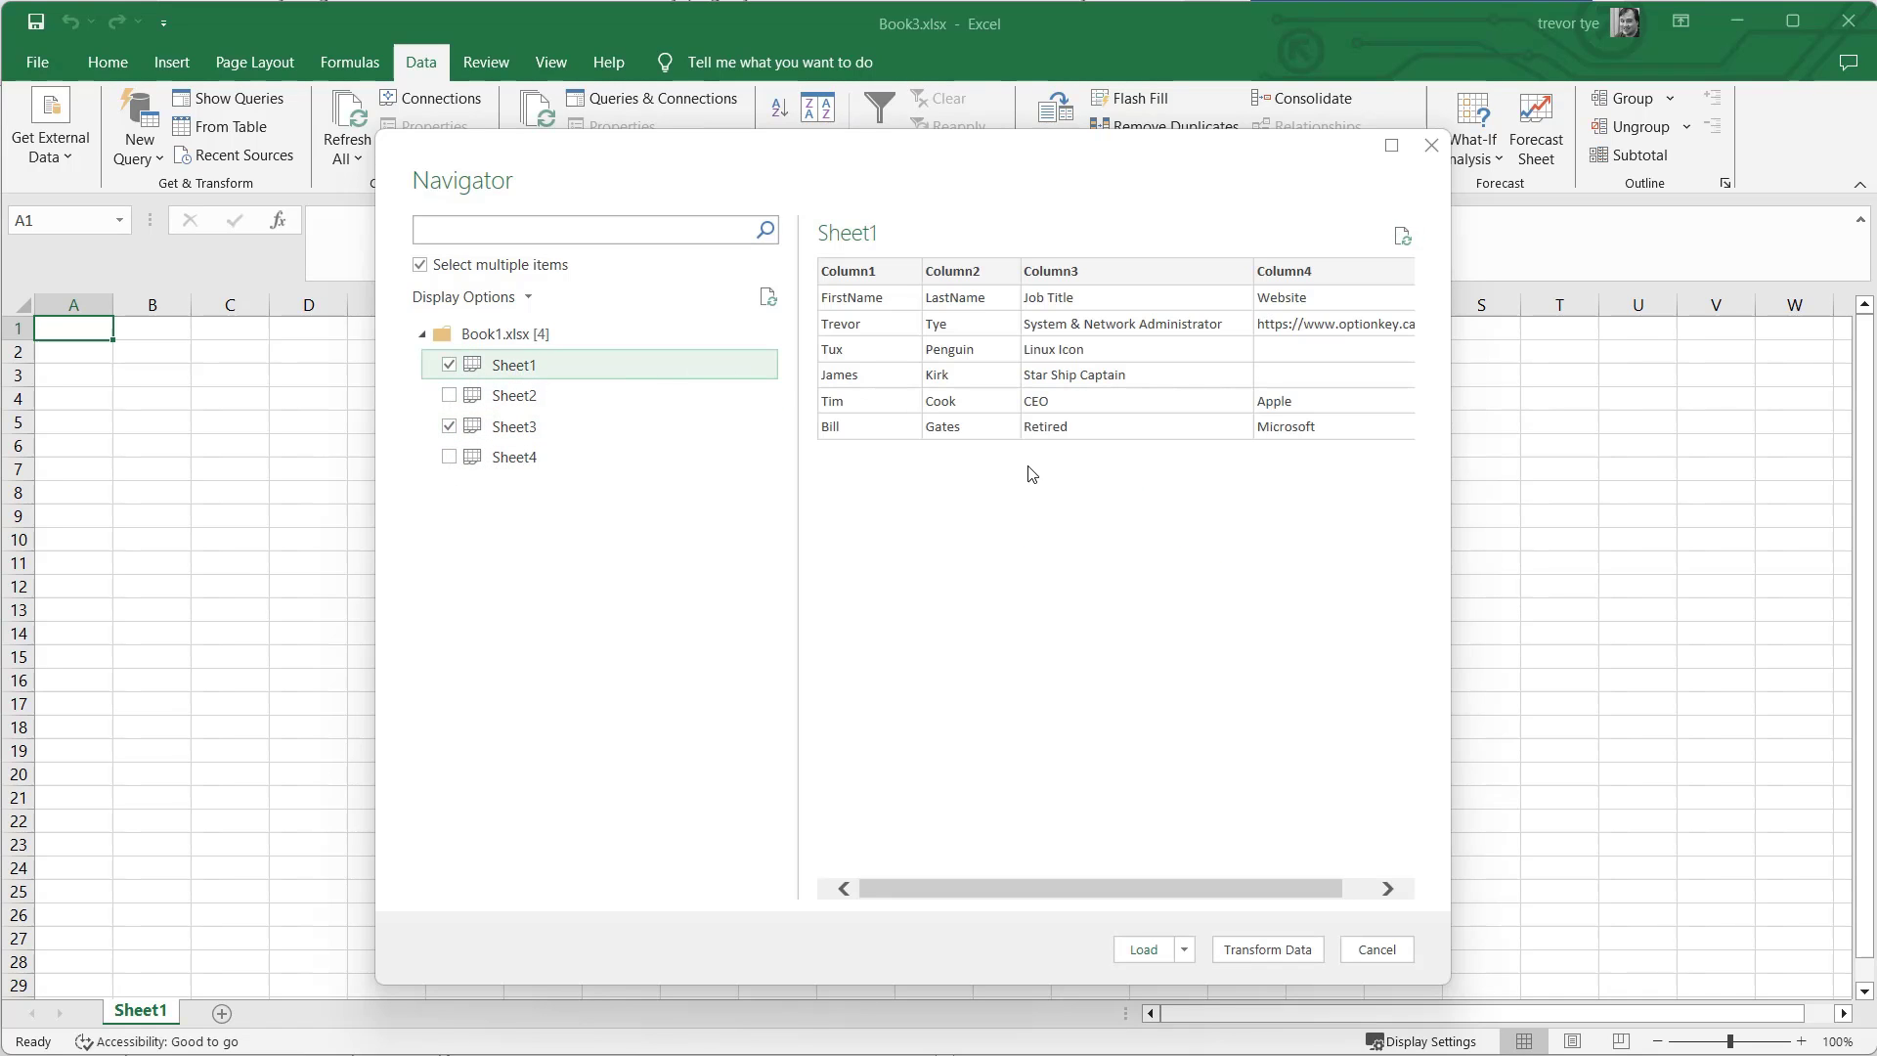
pyautogui.click(449, 426)
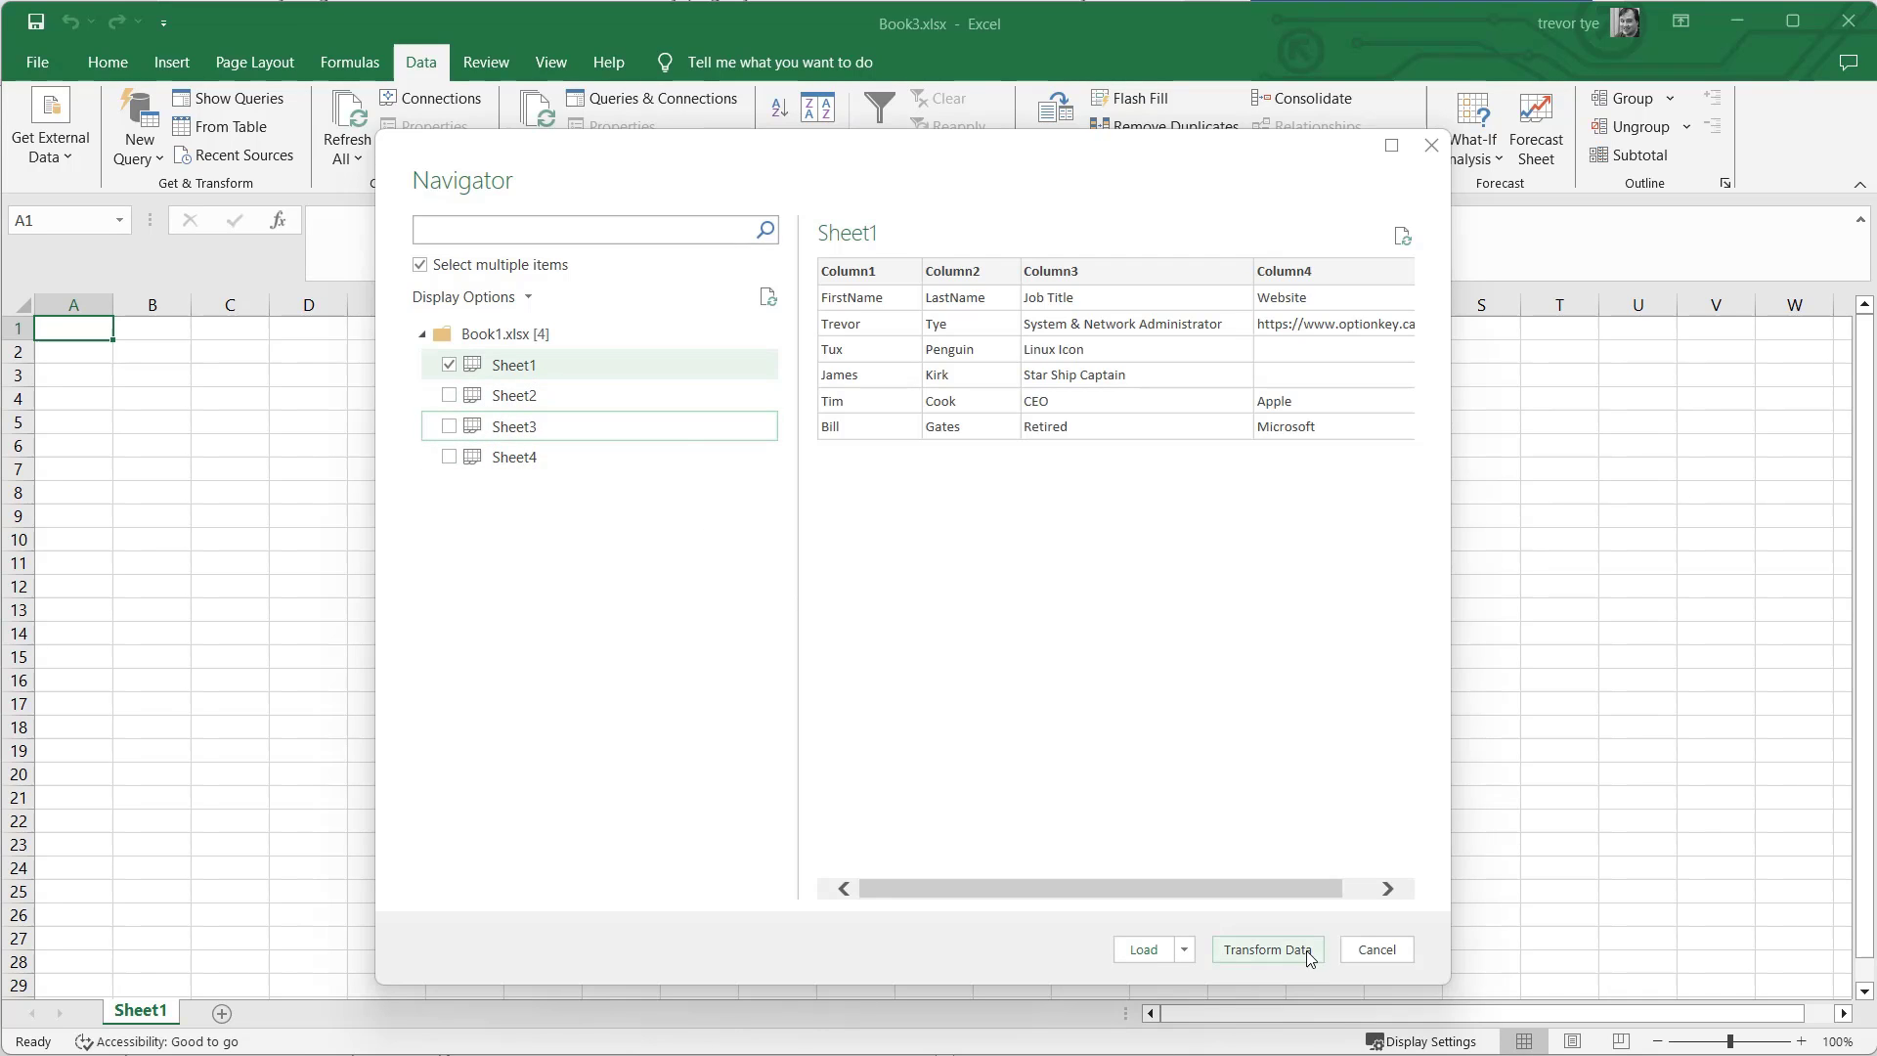
pyautogui.click(1267, 949)
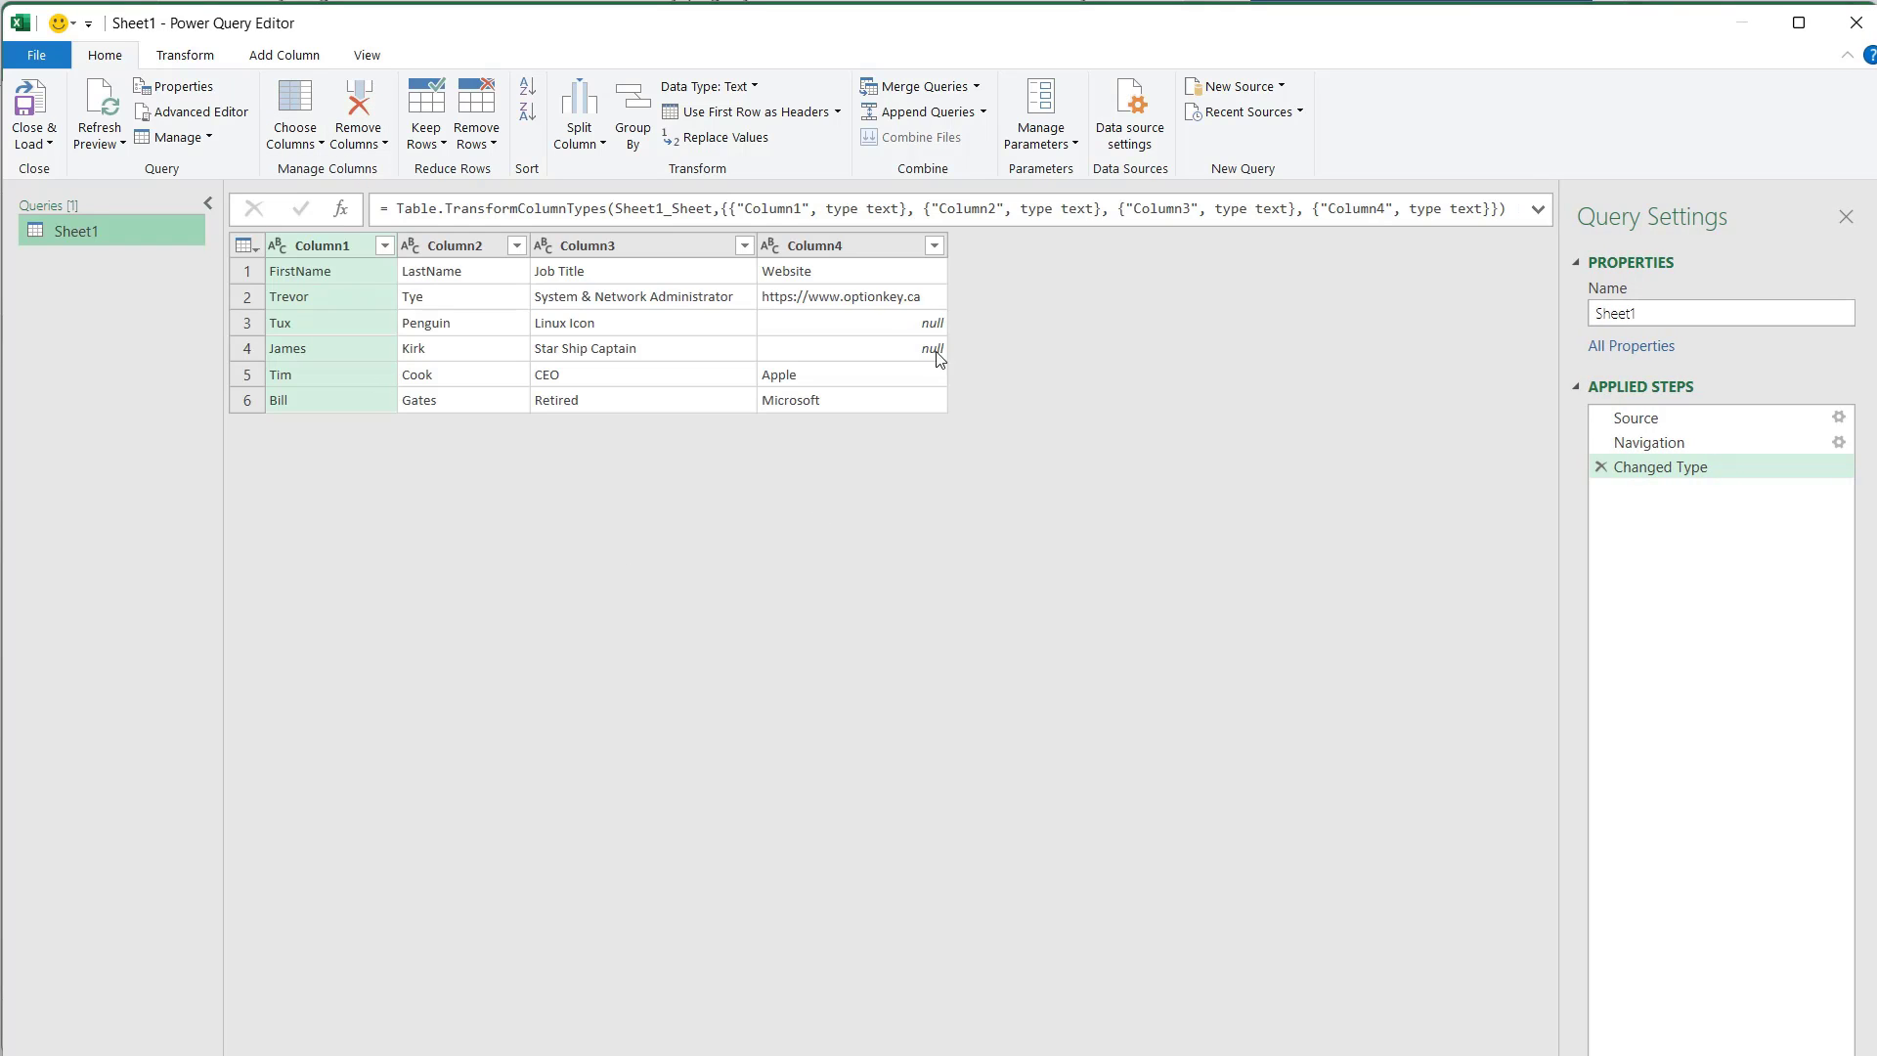
# Step: Remove Column4, the website entries, from the Sheet1 query, leaving three columns
pyautogui.click(744, 245)
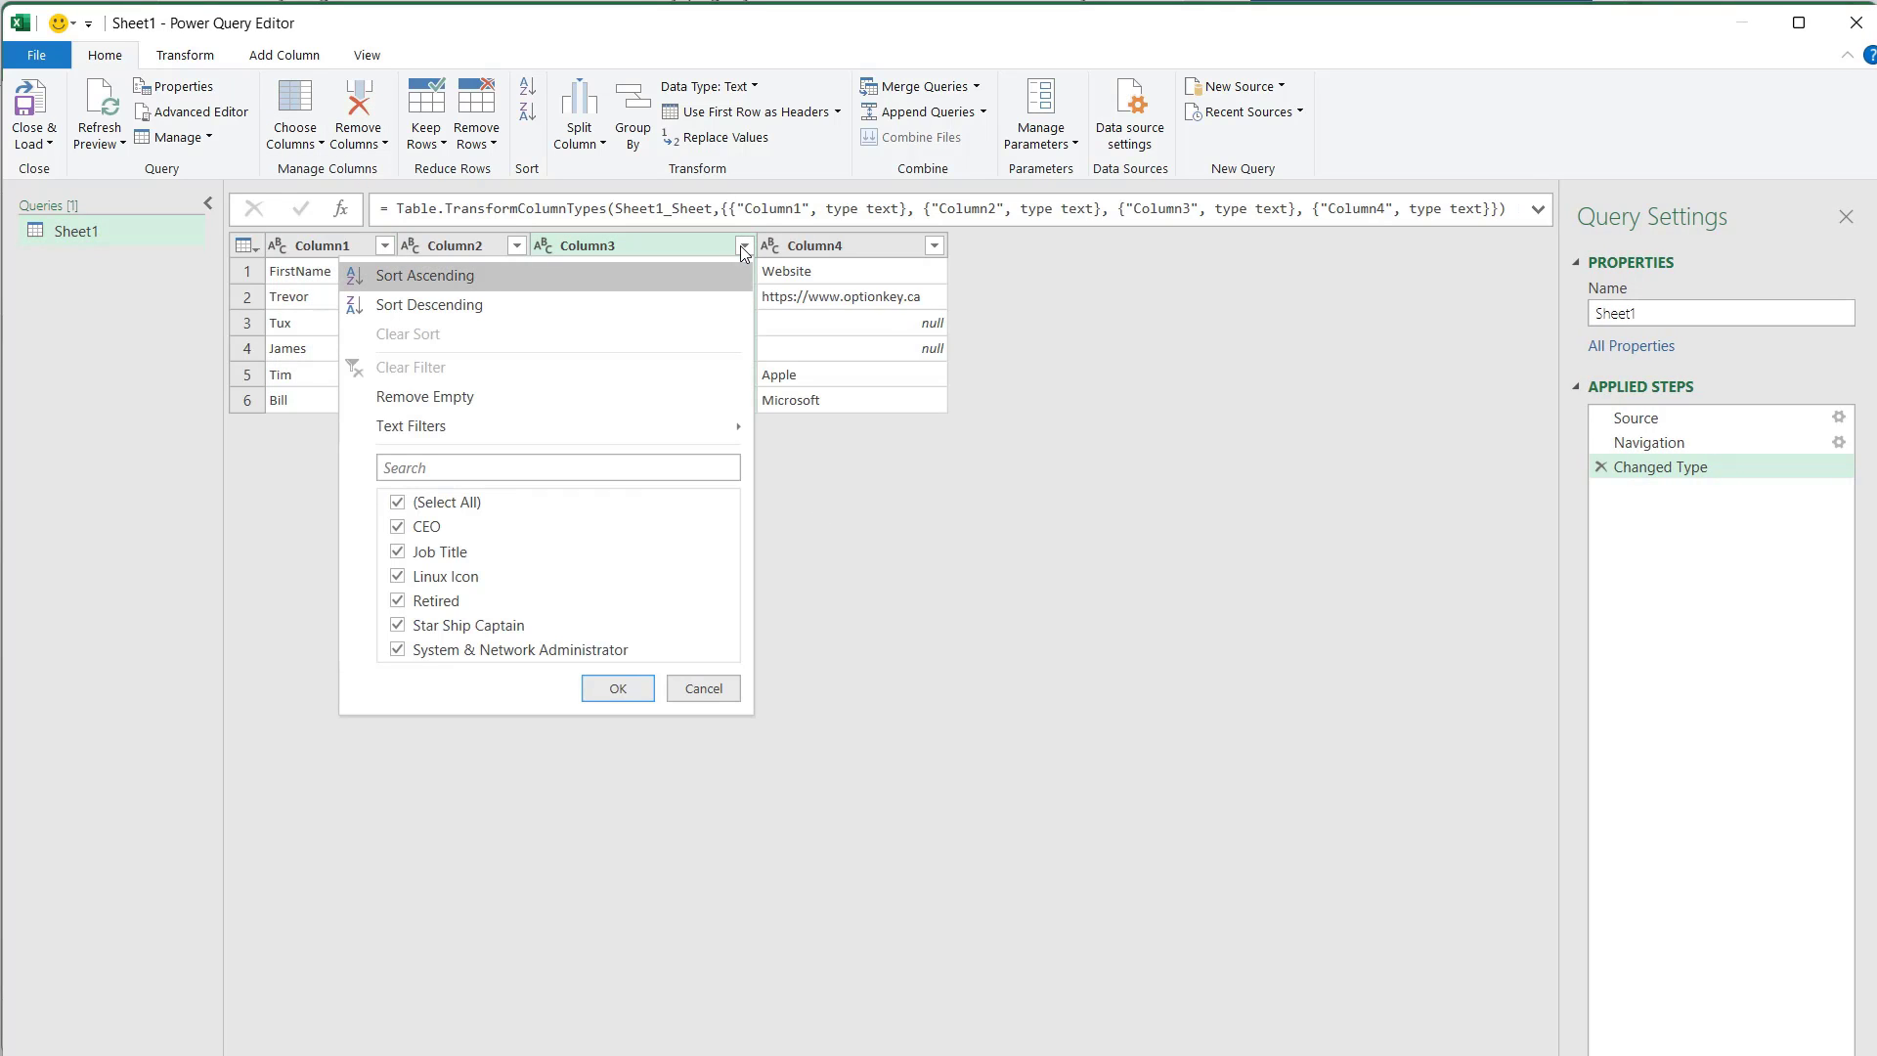
pyautogui.click(1189, 450)
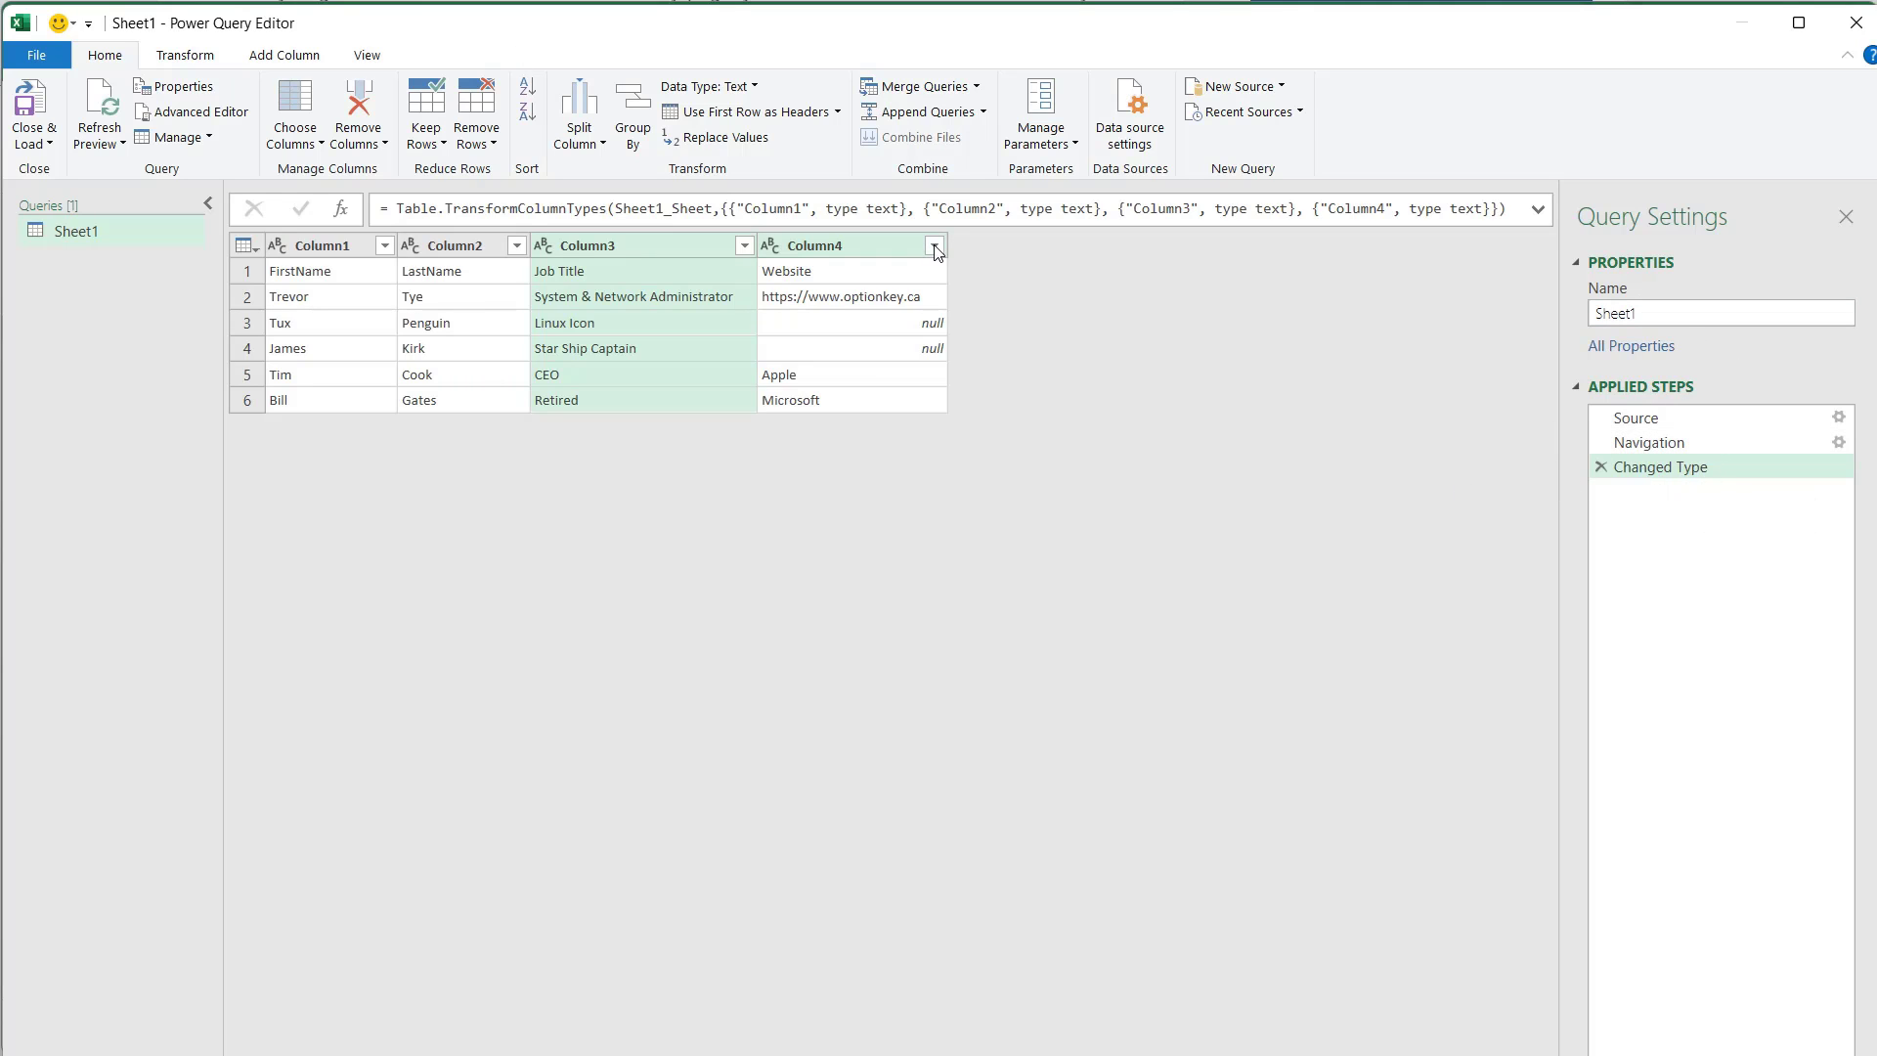
pyautogui.click(494, 147)
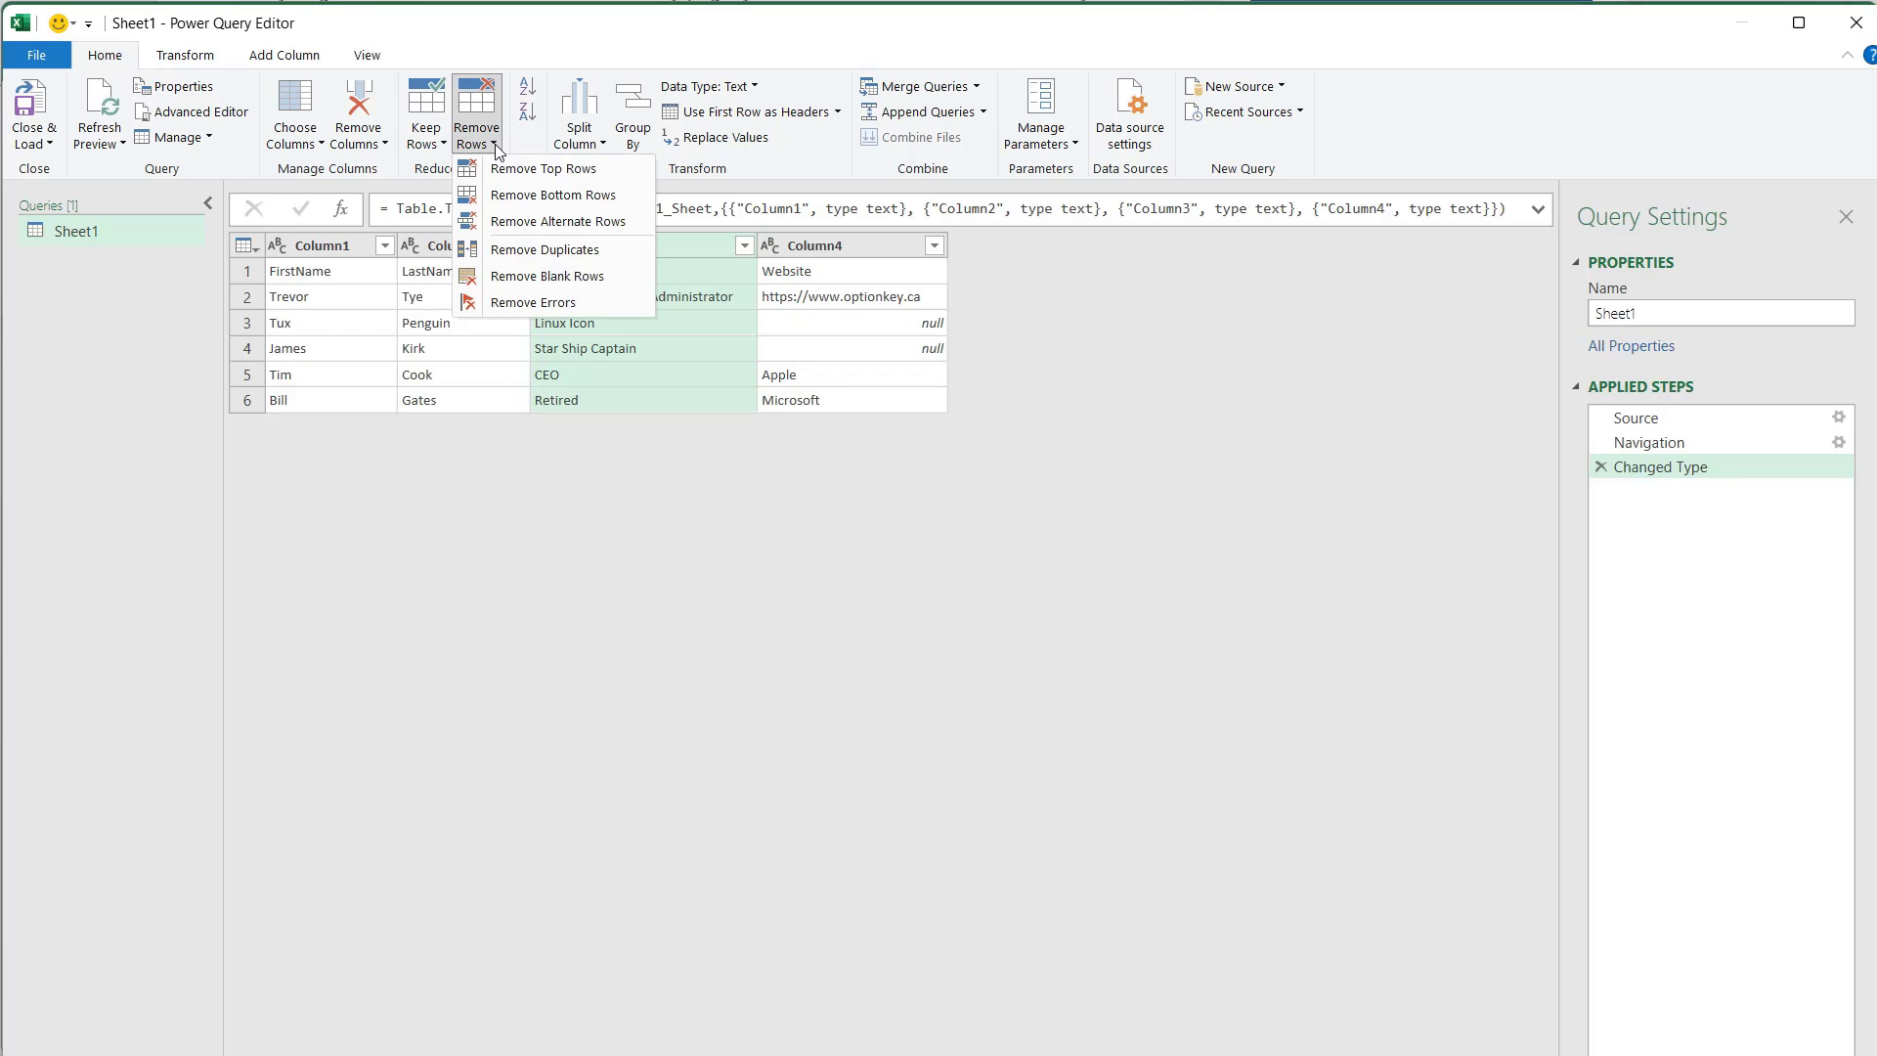
pyautogui.click(1129, 422)
pyautogui.click(856, 254)
pyautogui.rightClick(866, 250)
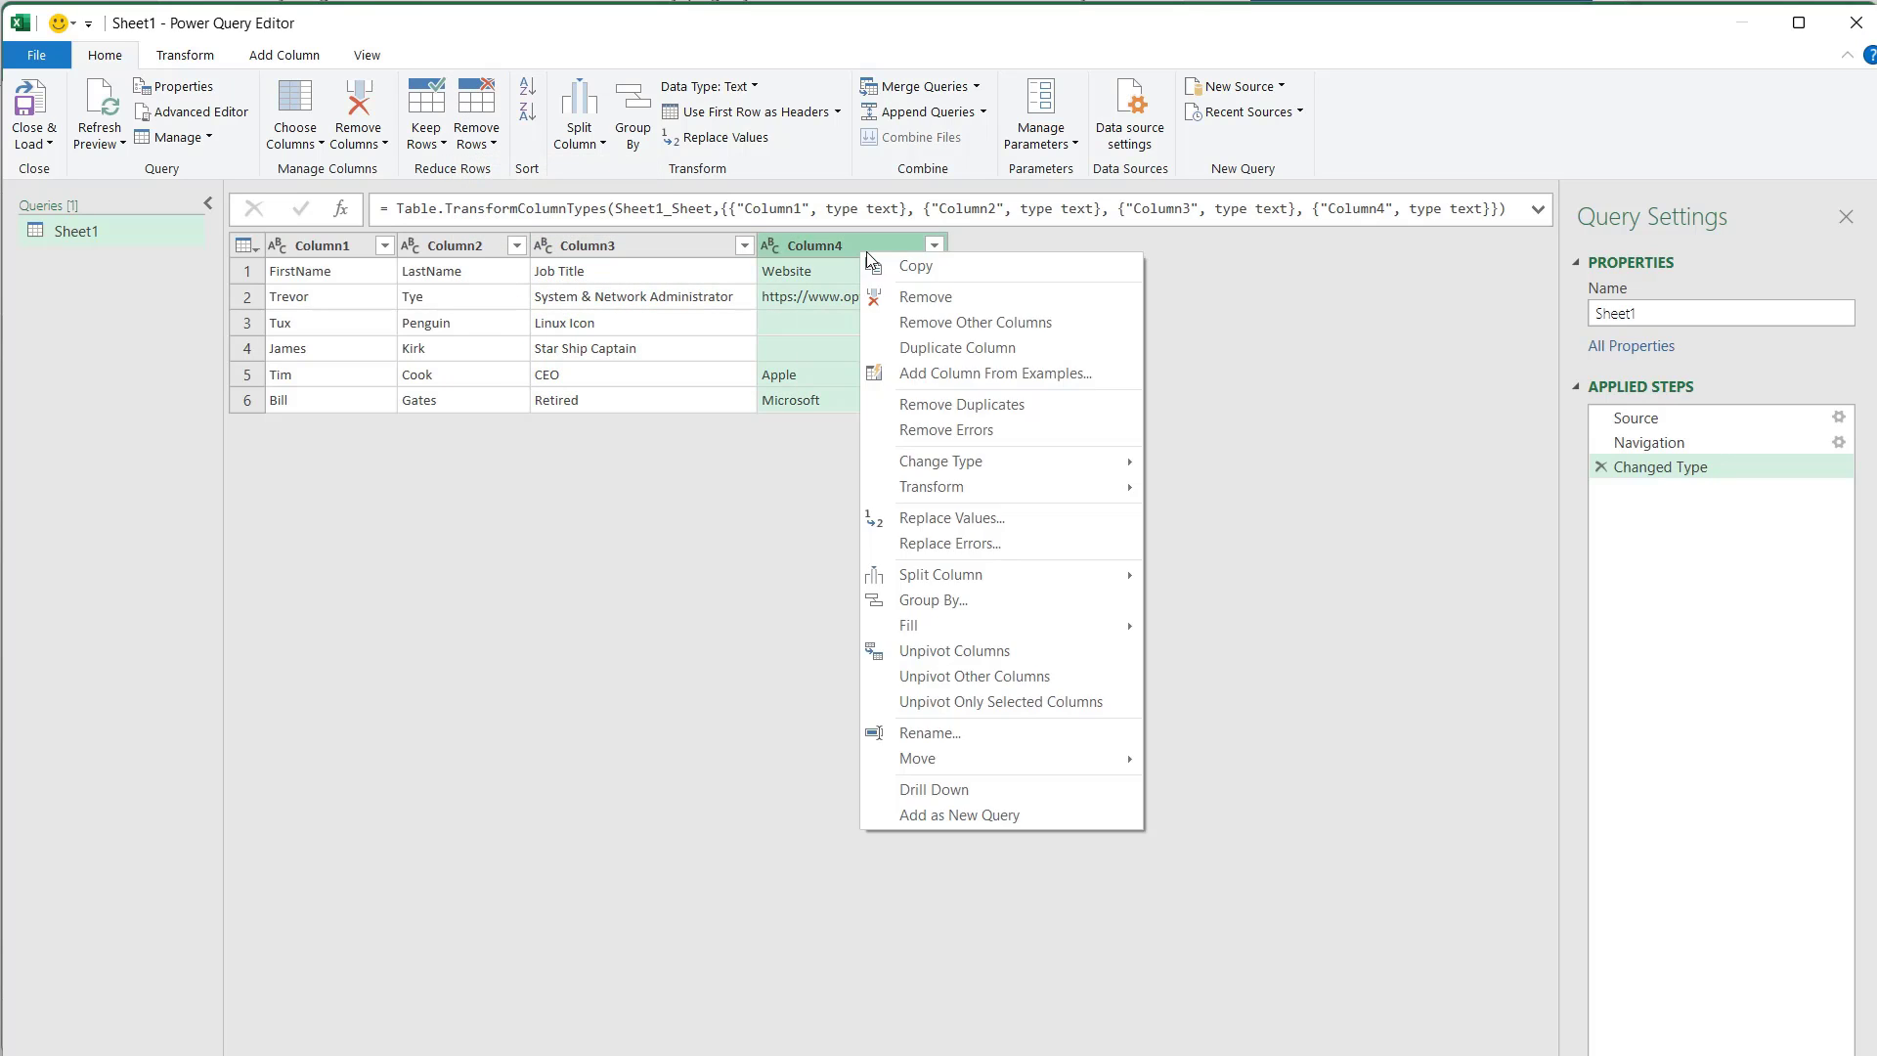
pyautogui.click(969, 297)
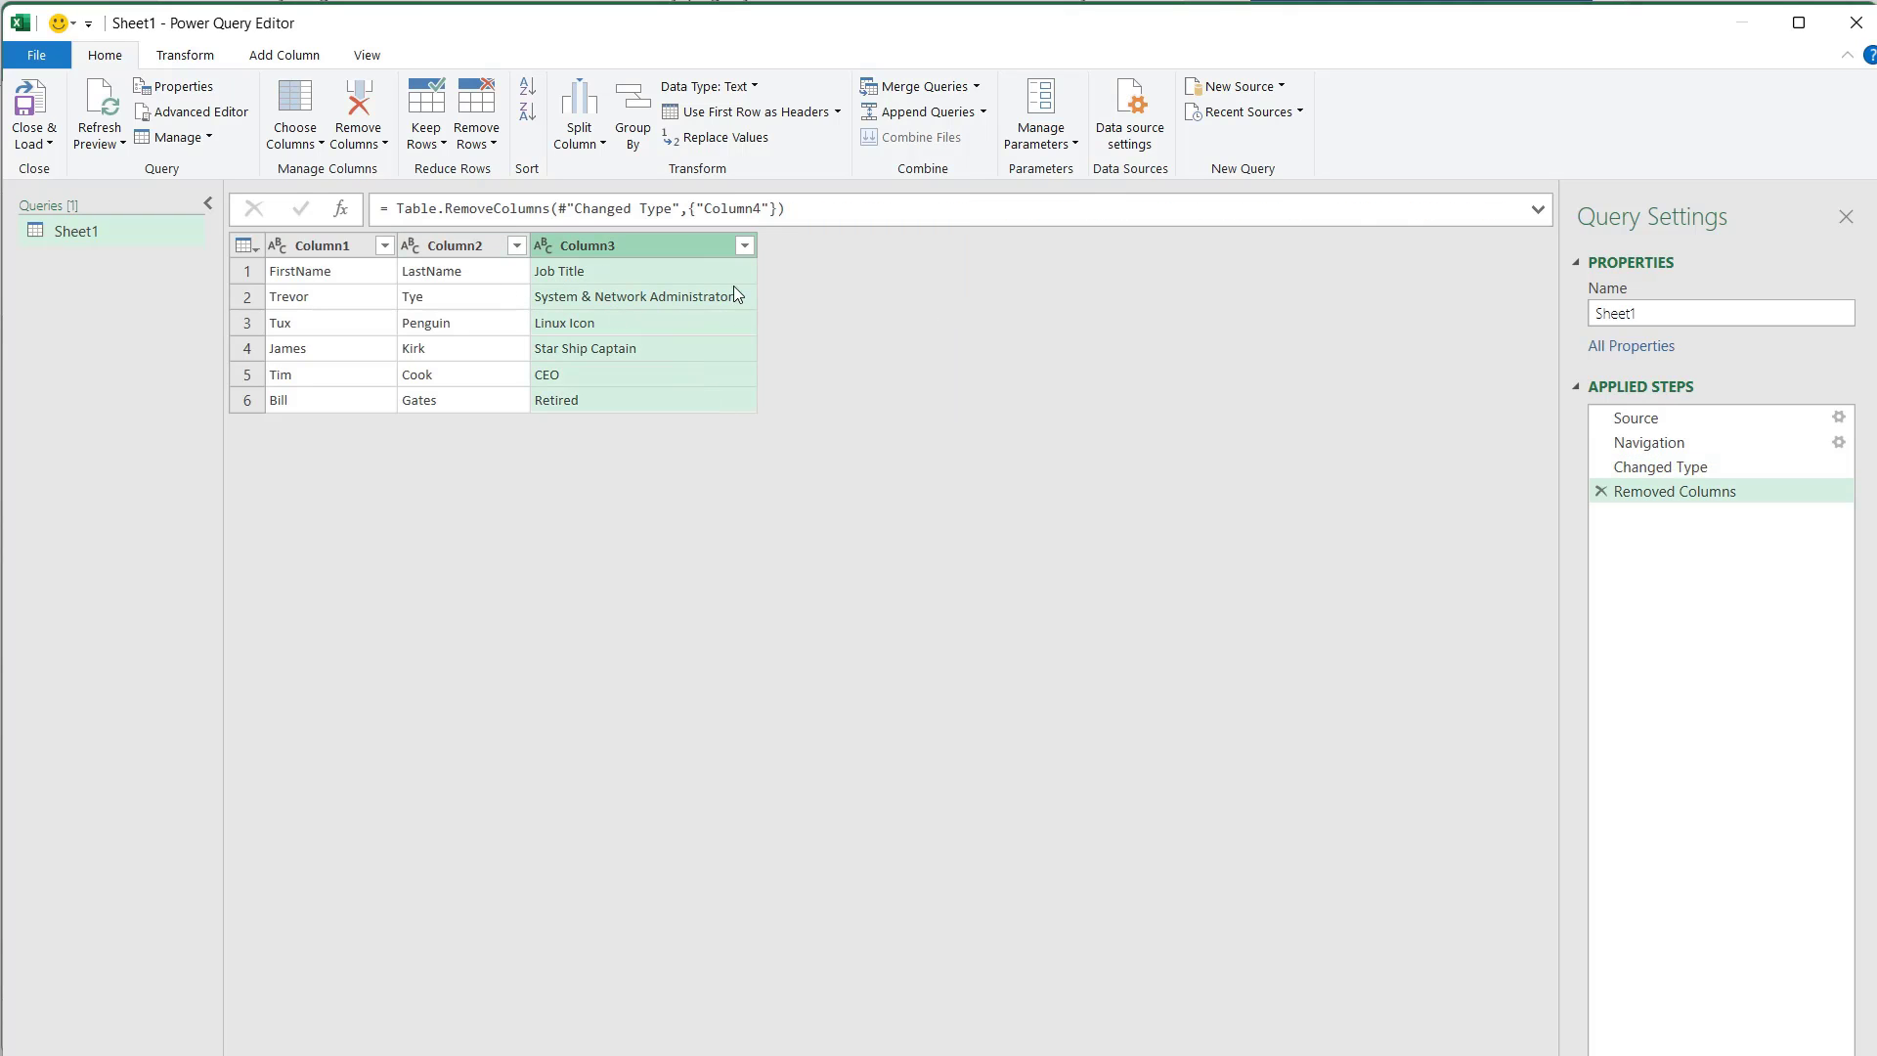
# Step: Review Column1 and Column2 of the query, then bring up the Close & Load choices
pyautogui.click(440, 245)
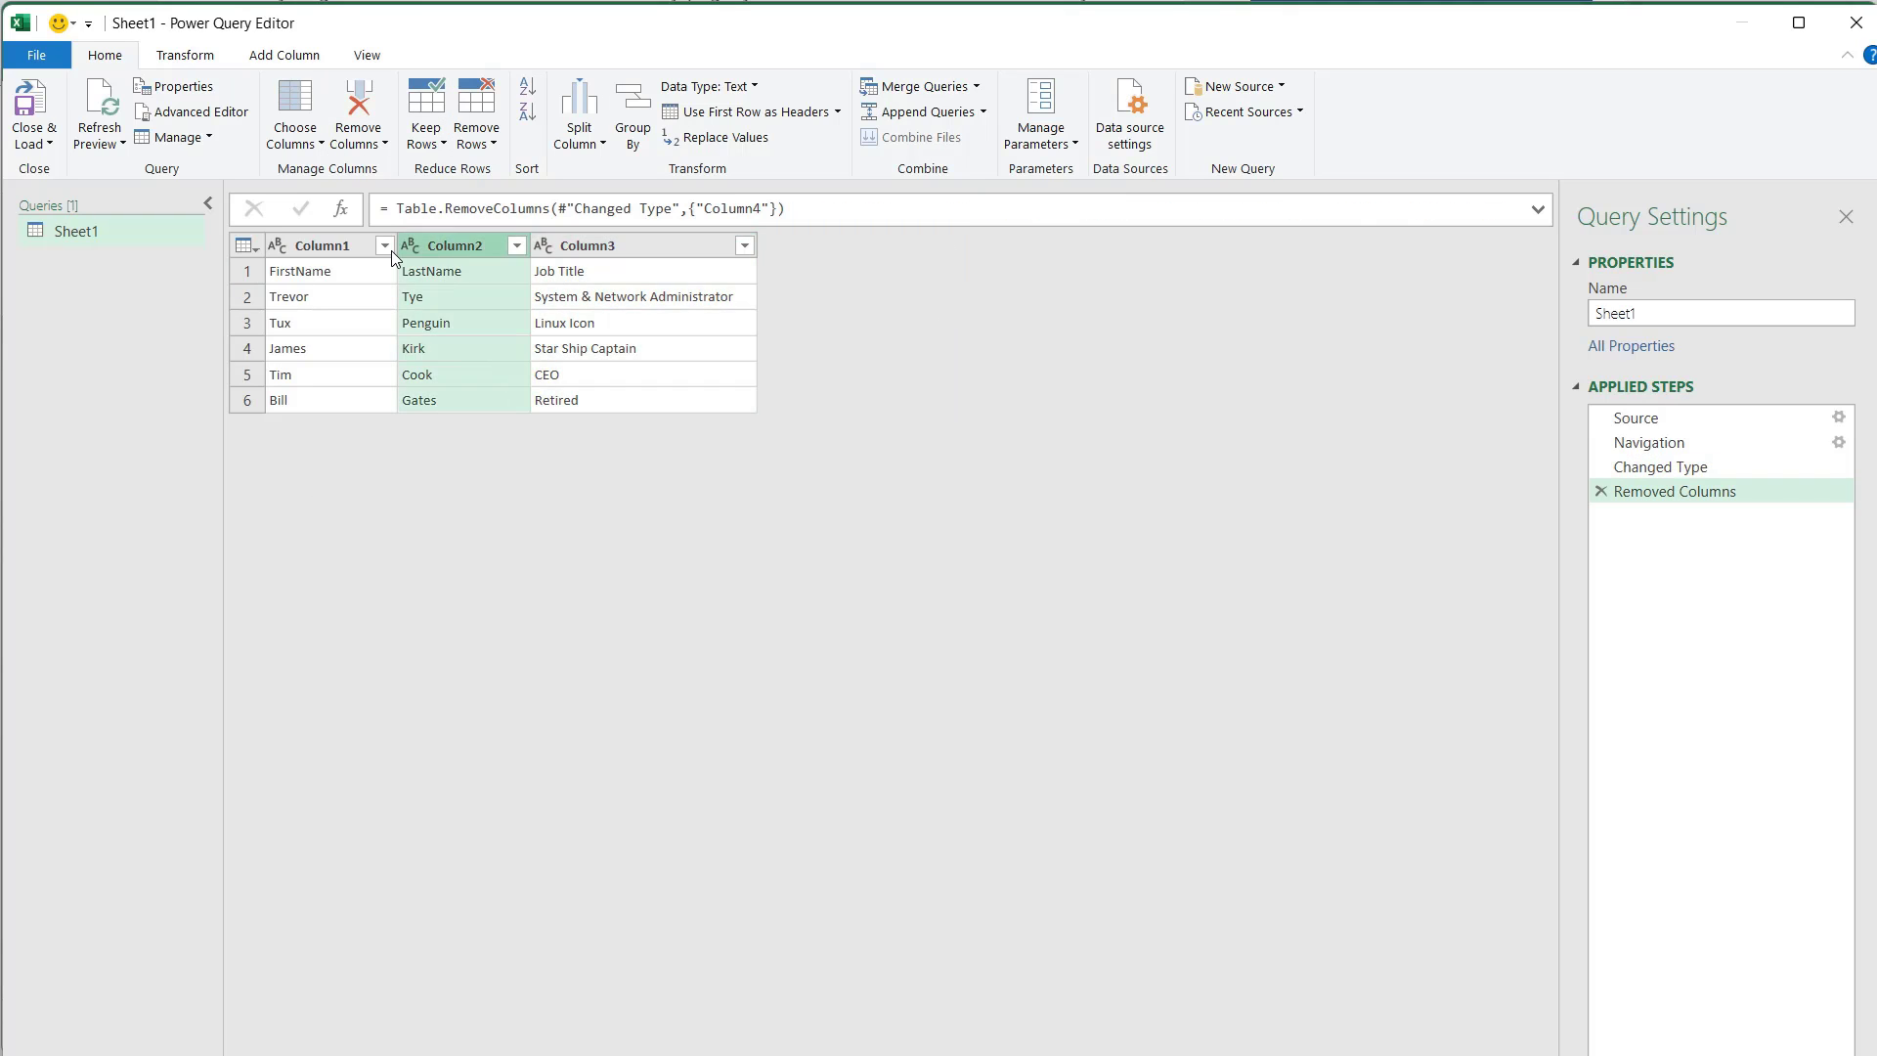
pyautogui.click(340, 246)
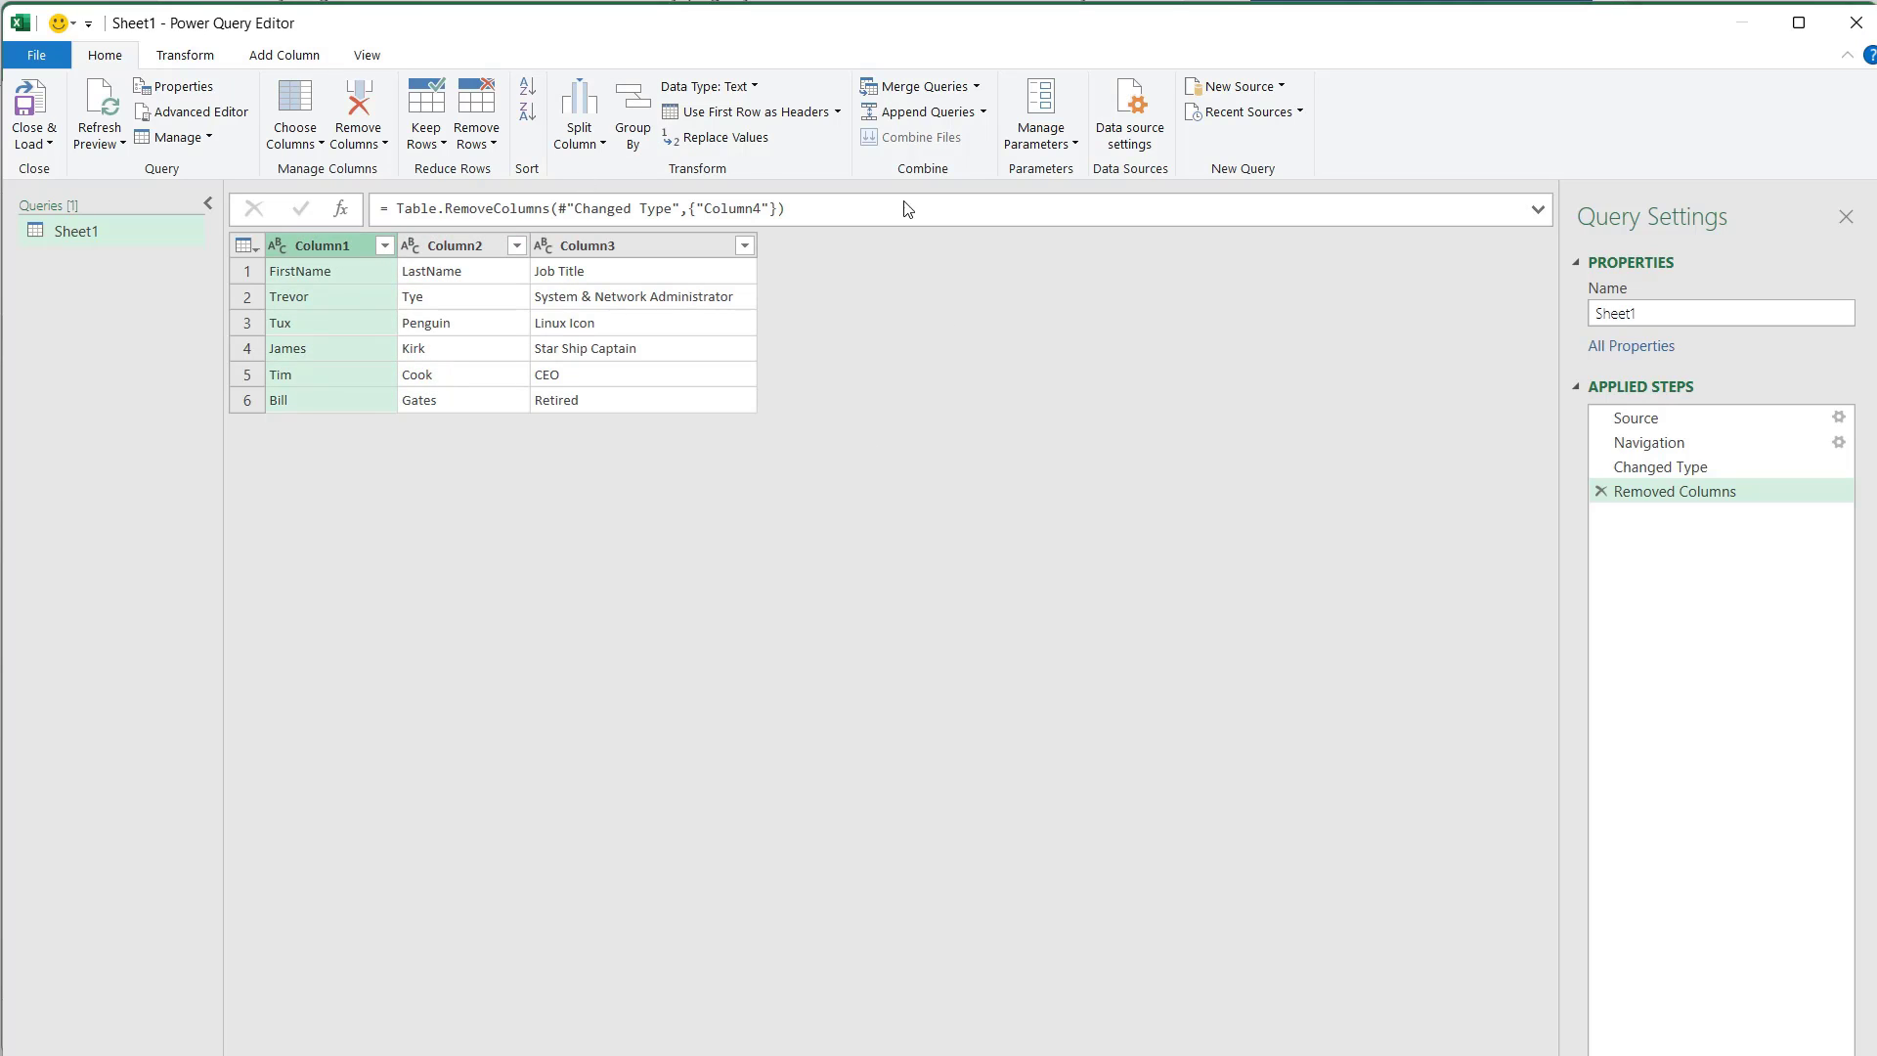
pyautogui.click(494, 145)
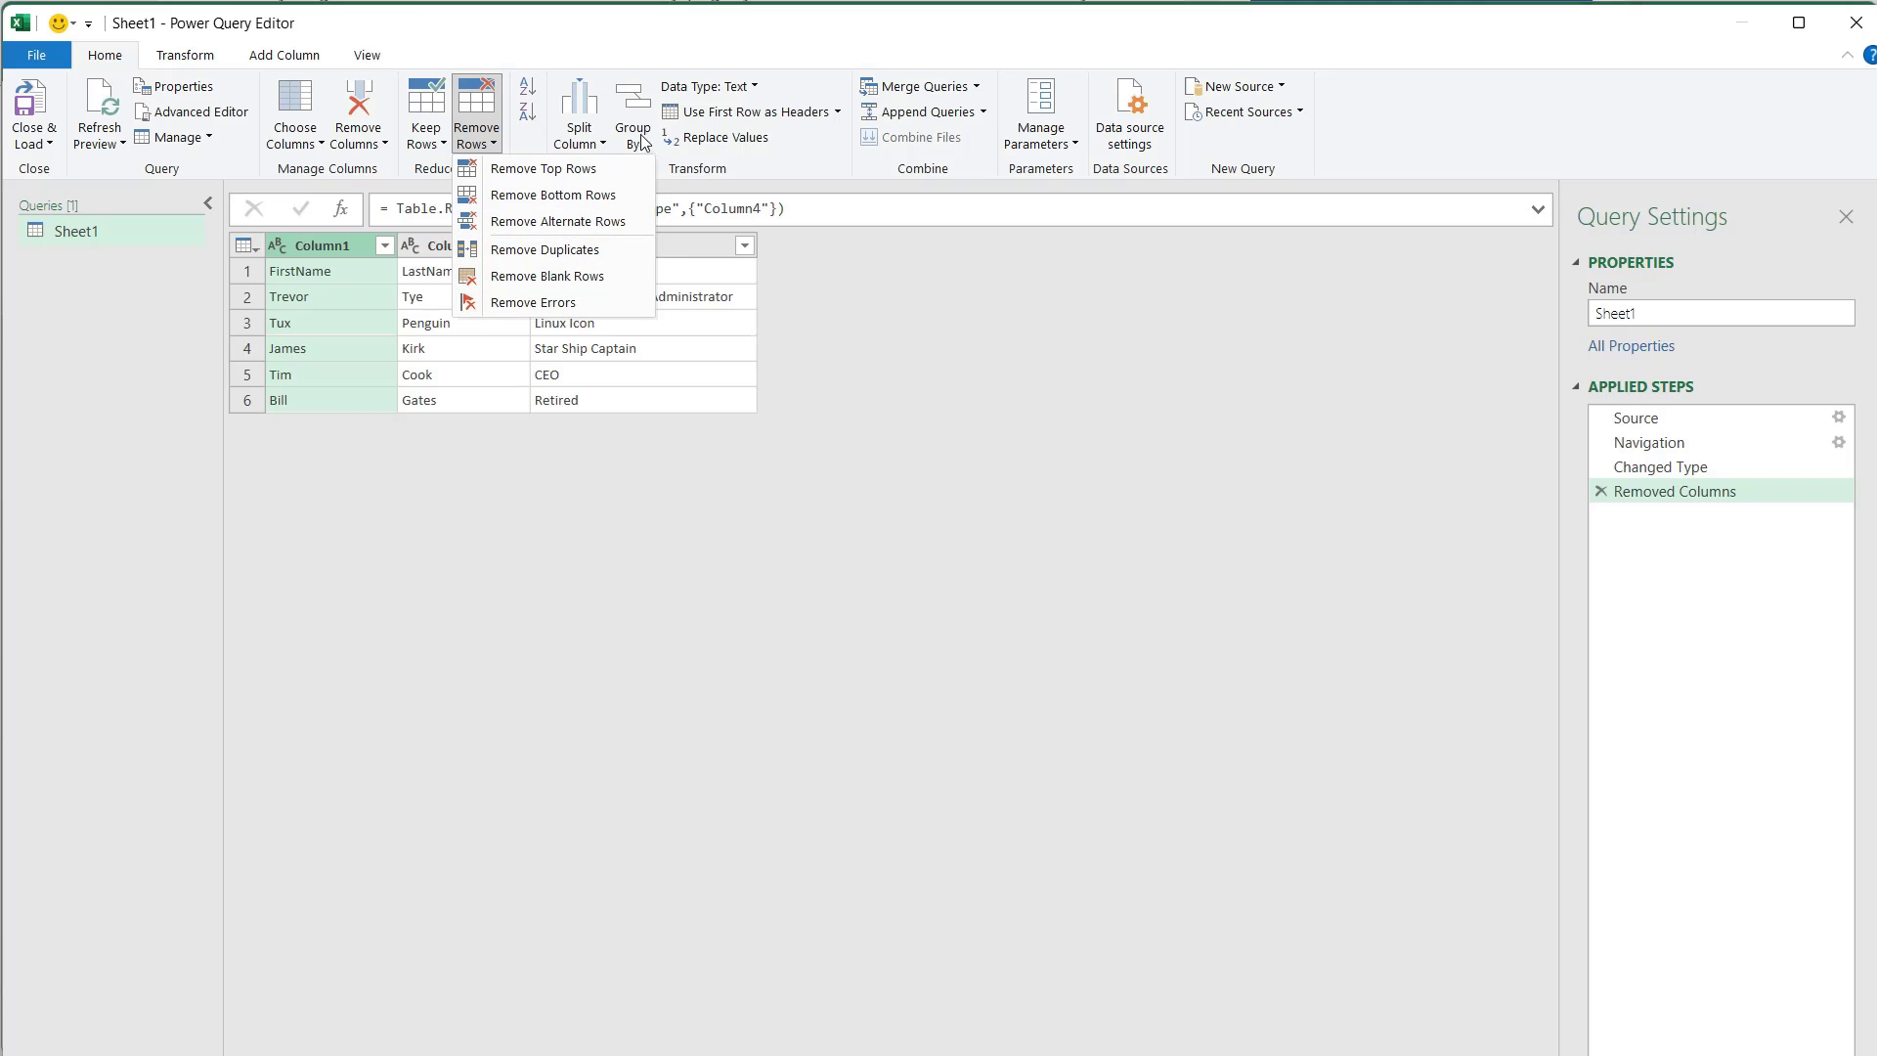
pyautogui.click(1050, 489)
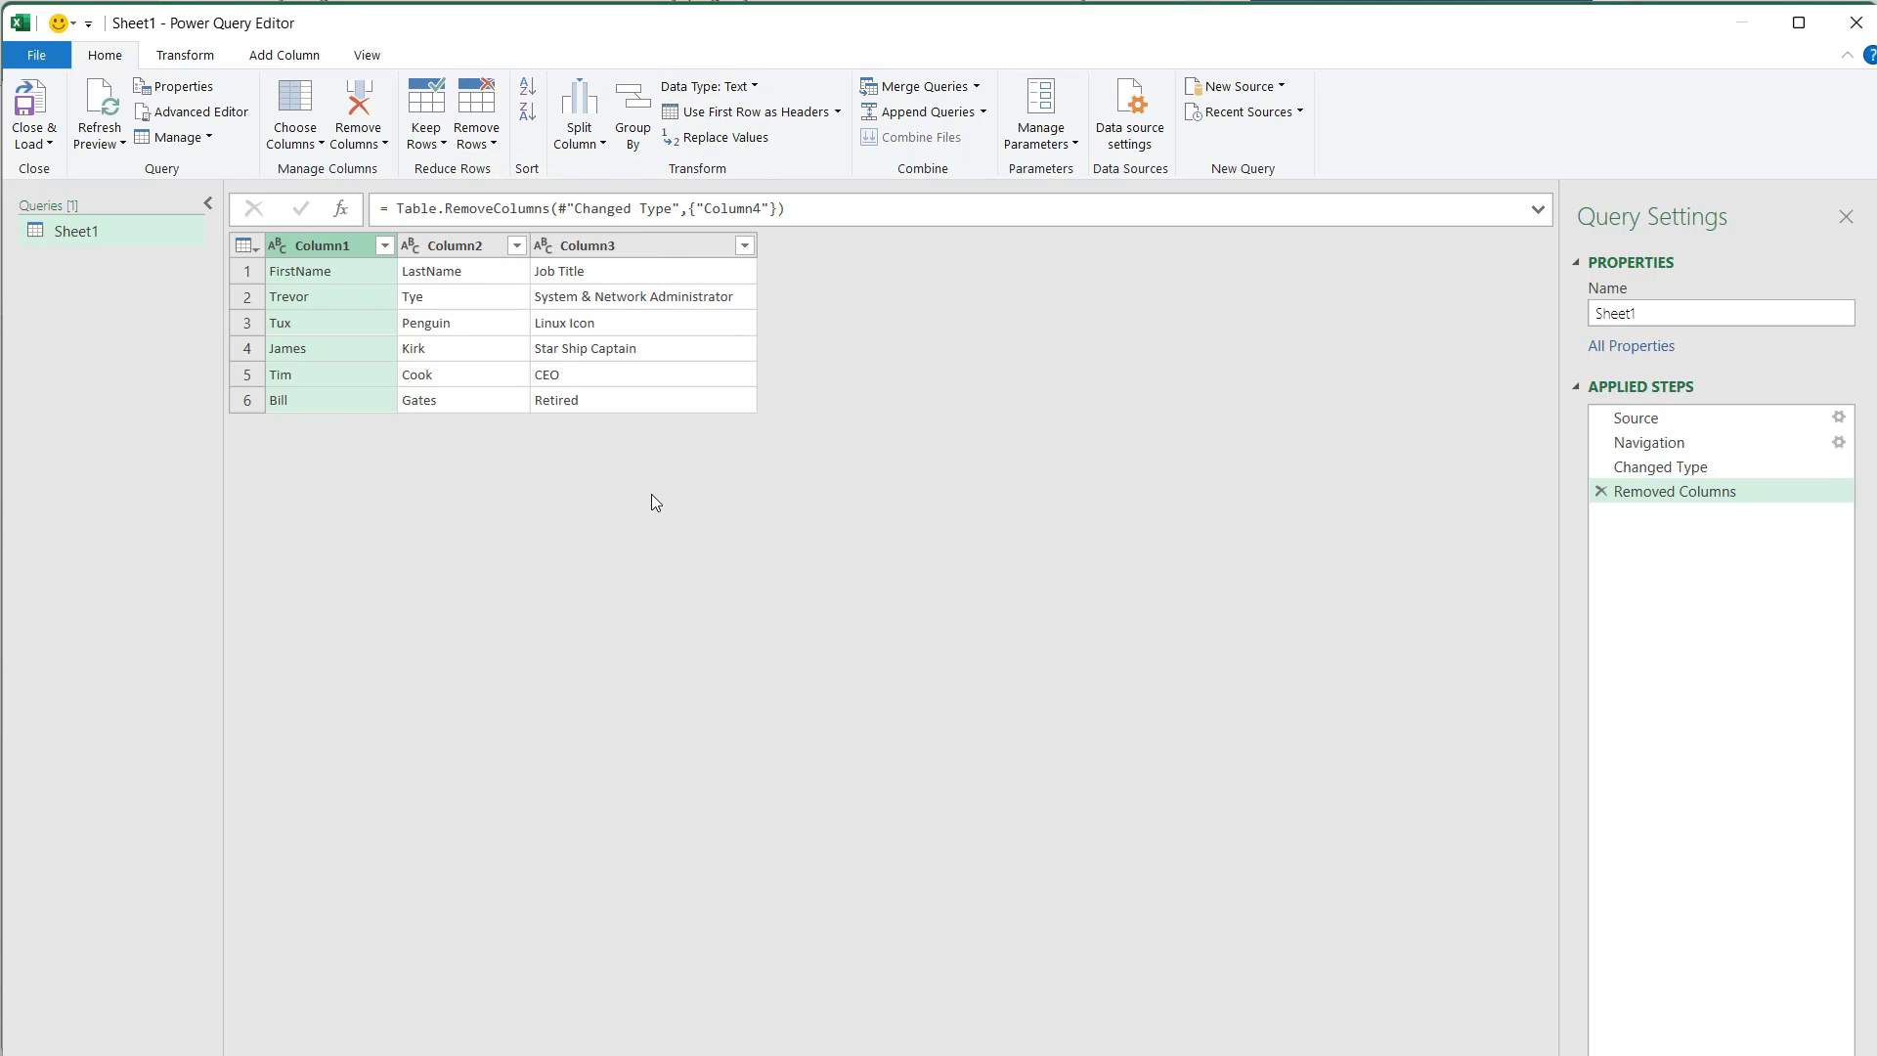
pyautogui.click(43, 138)
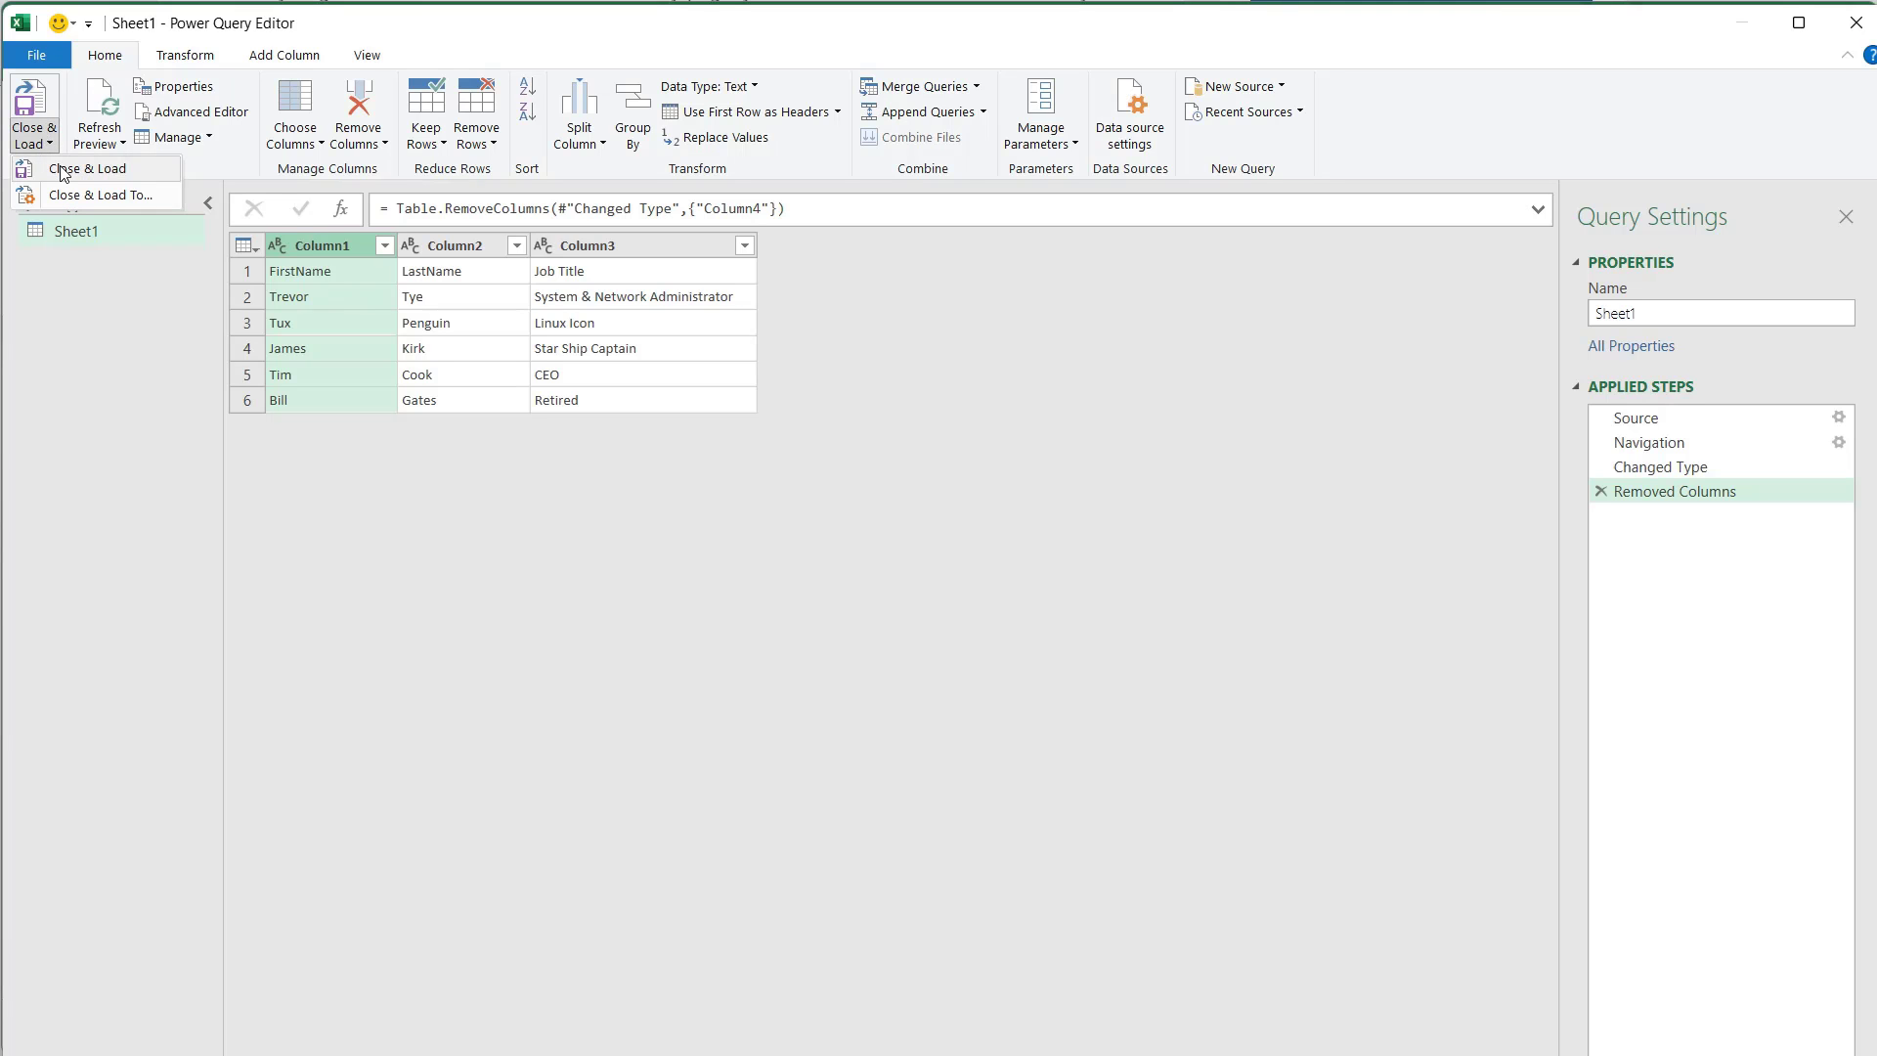
# Step: Load the query as table Sheet1 on new Sheet5 and inspect its three columns
pyautogui.click(60, 171)
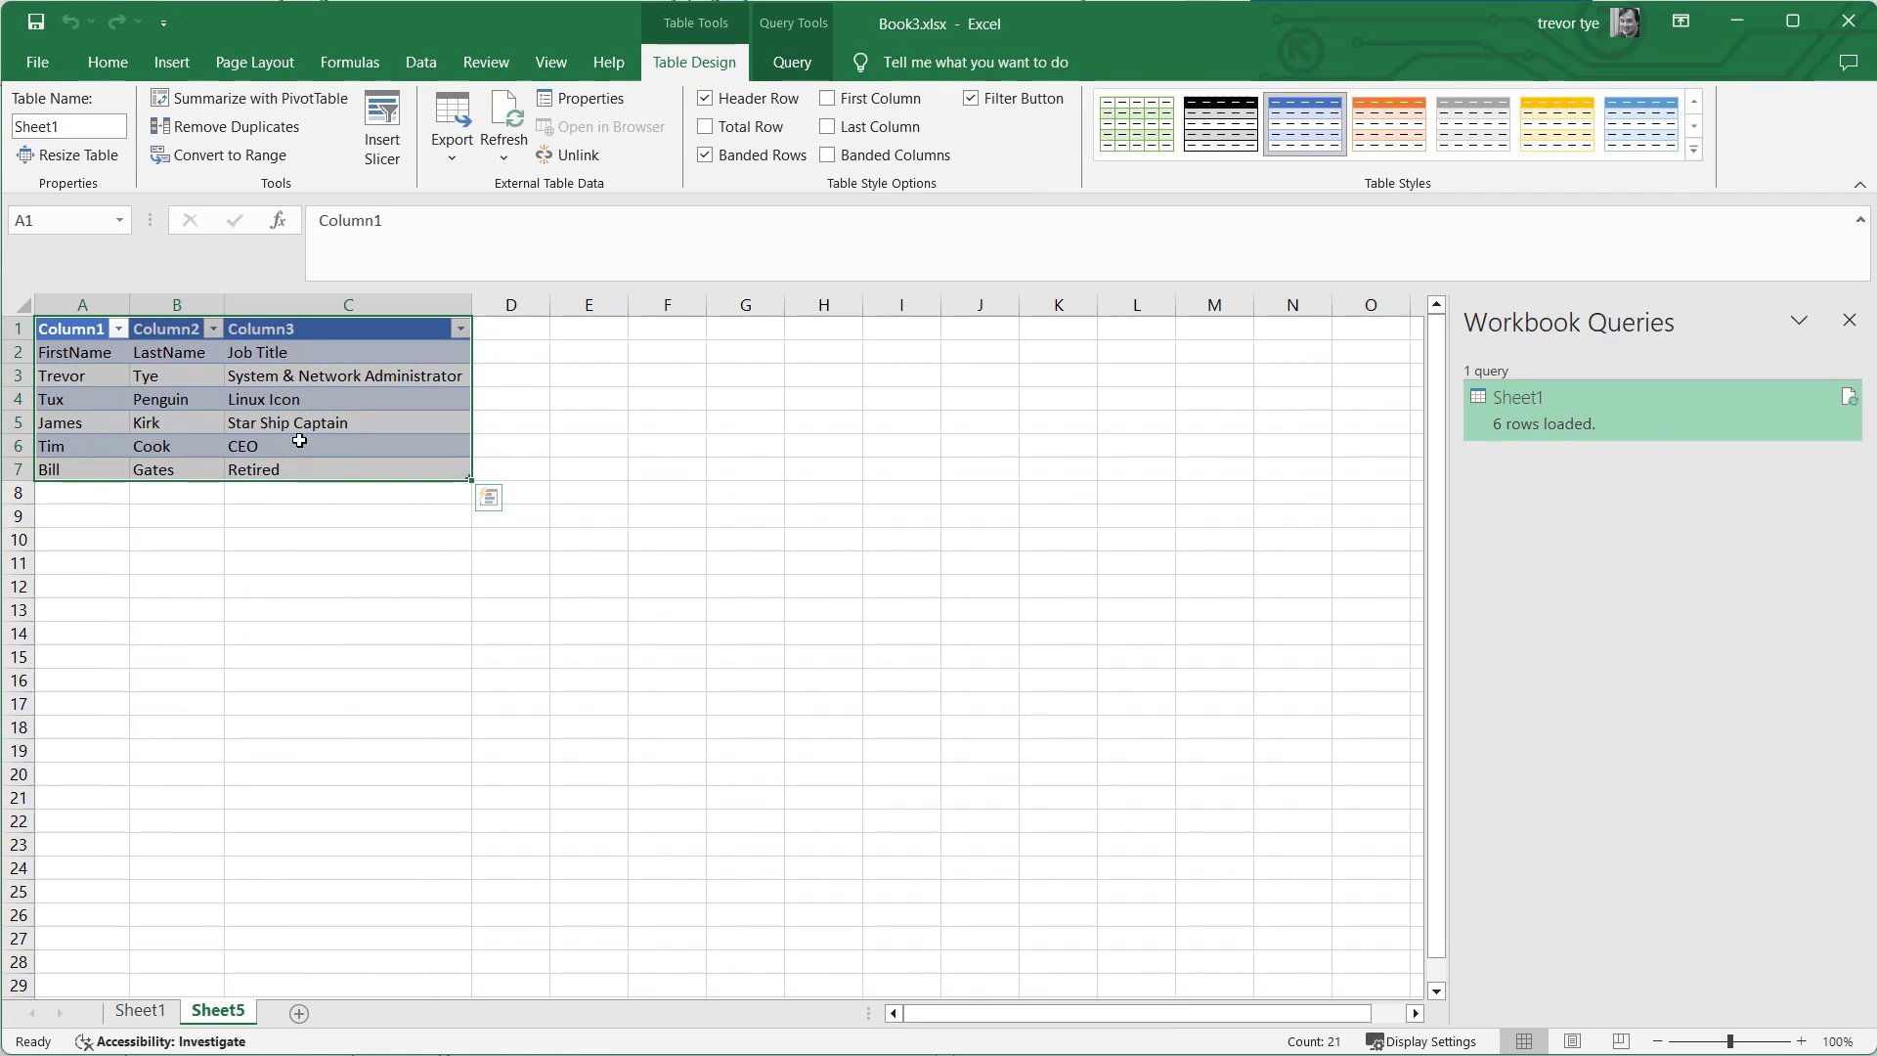
pyautogui.click(372, 587)
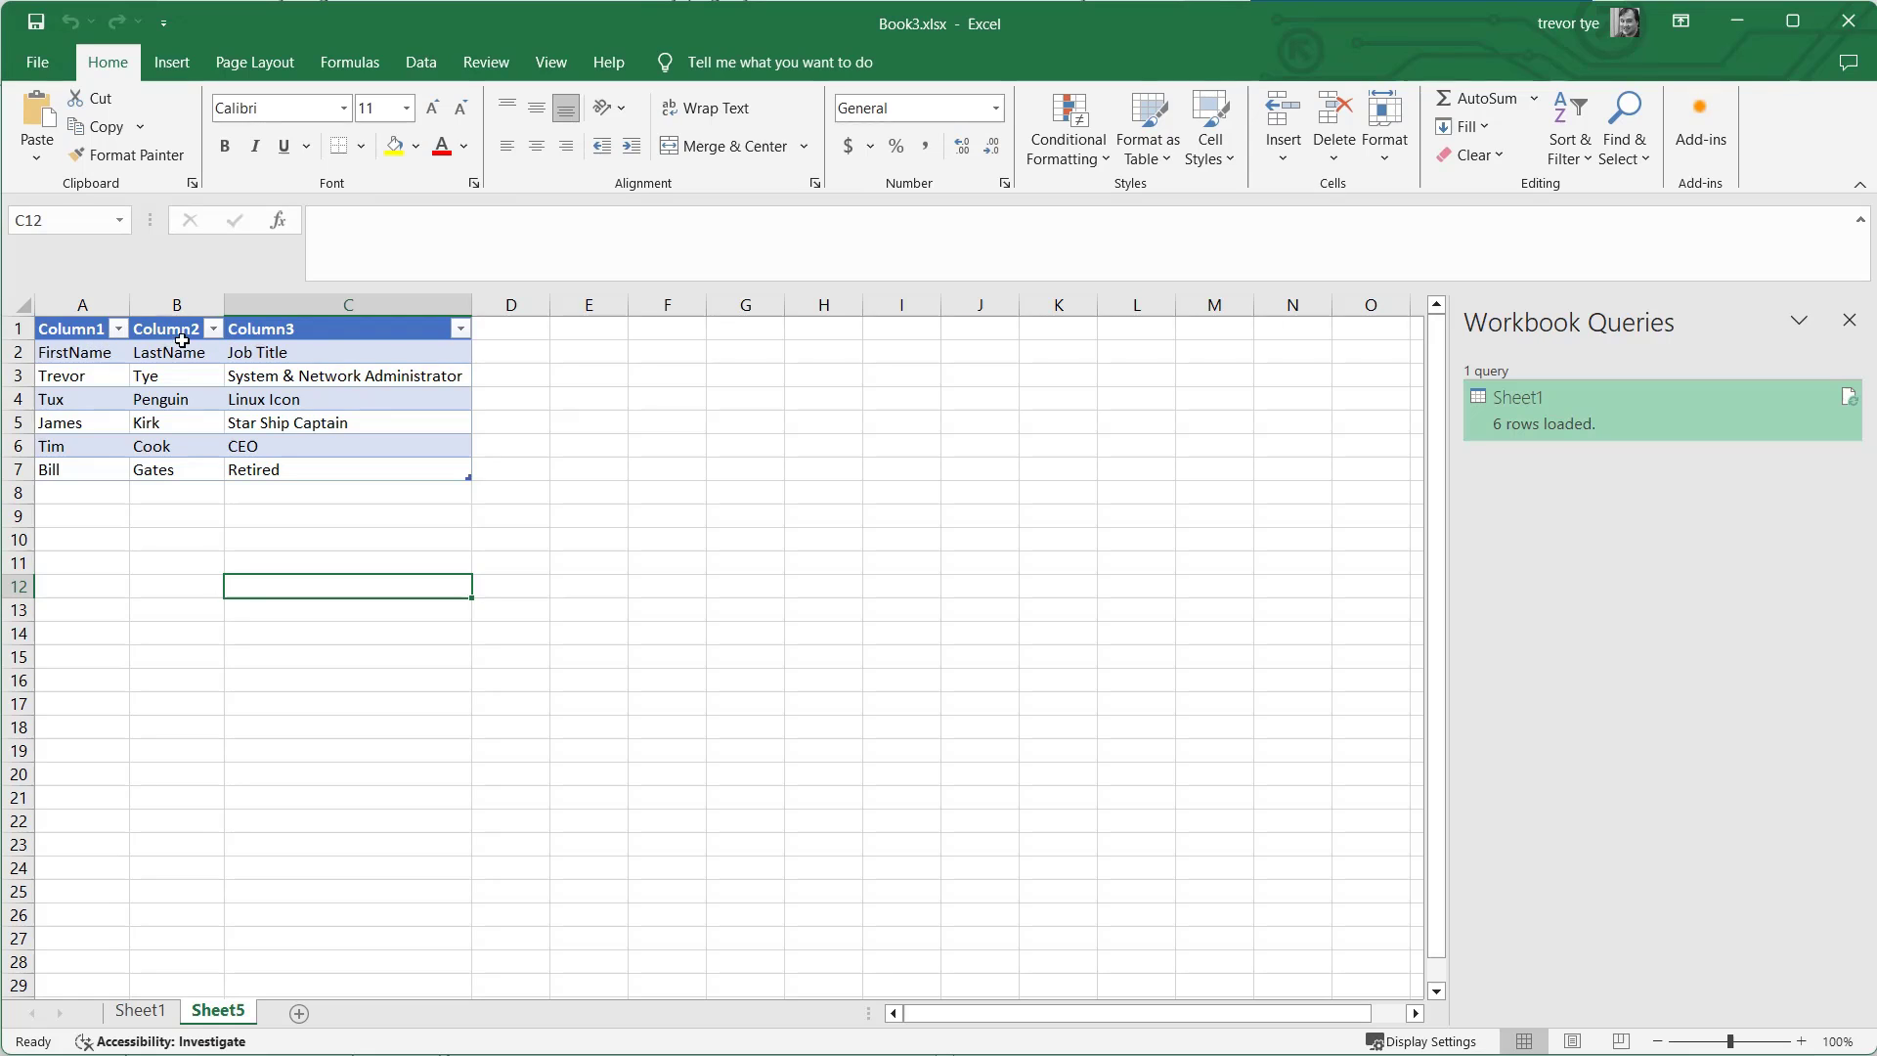
pyautogui.click(74, 358)
pyautogui.click(172, 355)
pyautogui.click(262, 356)
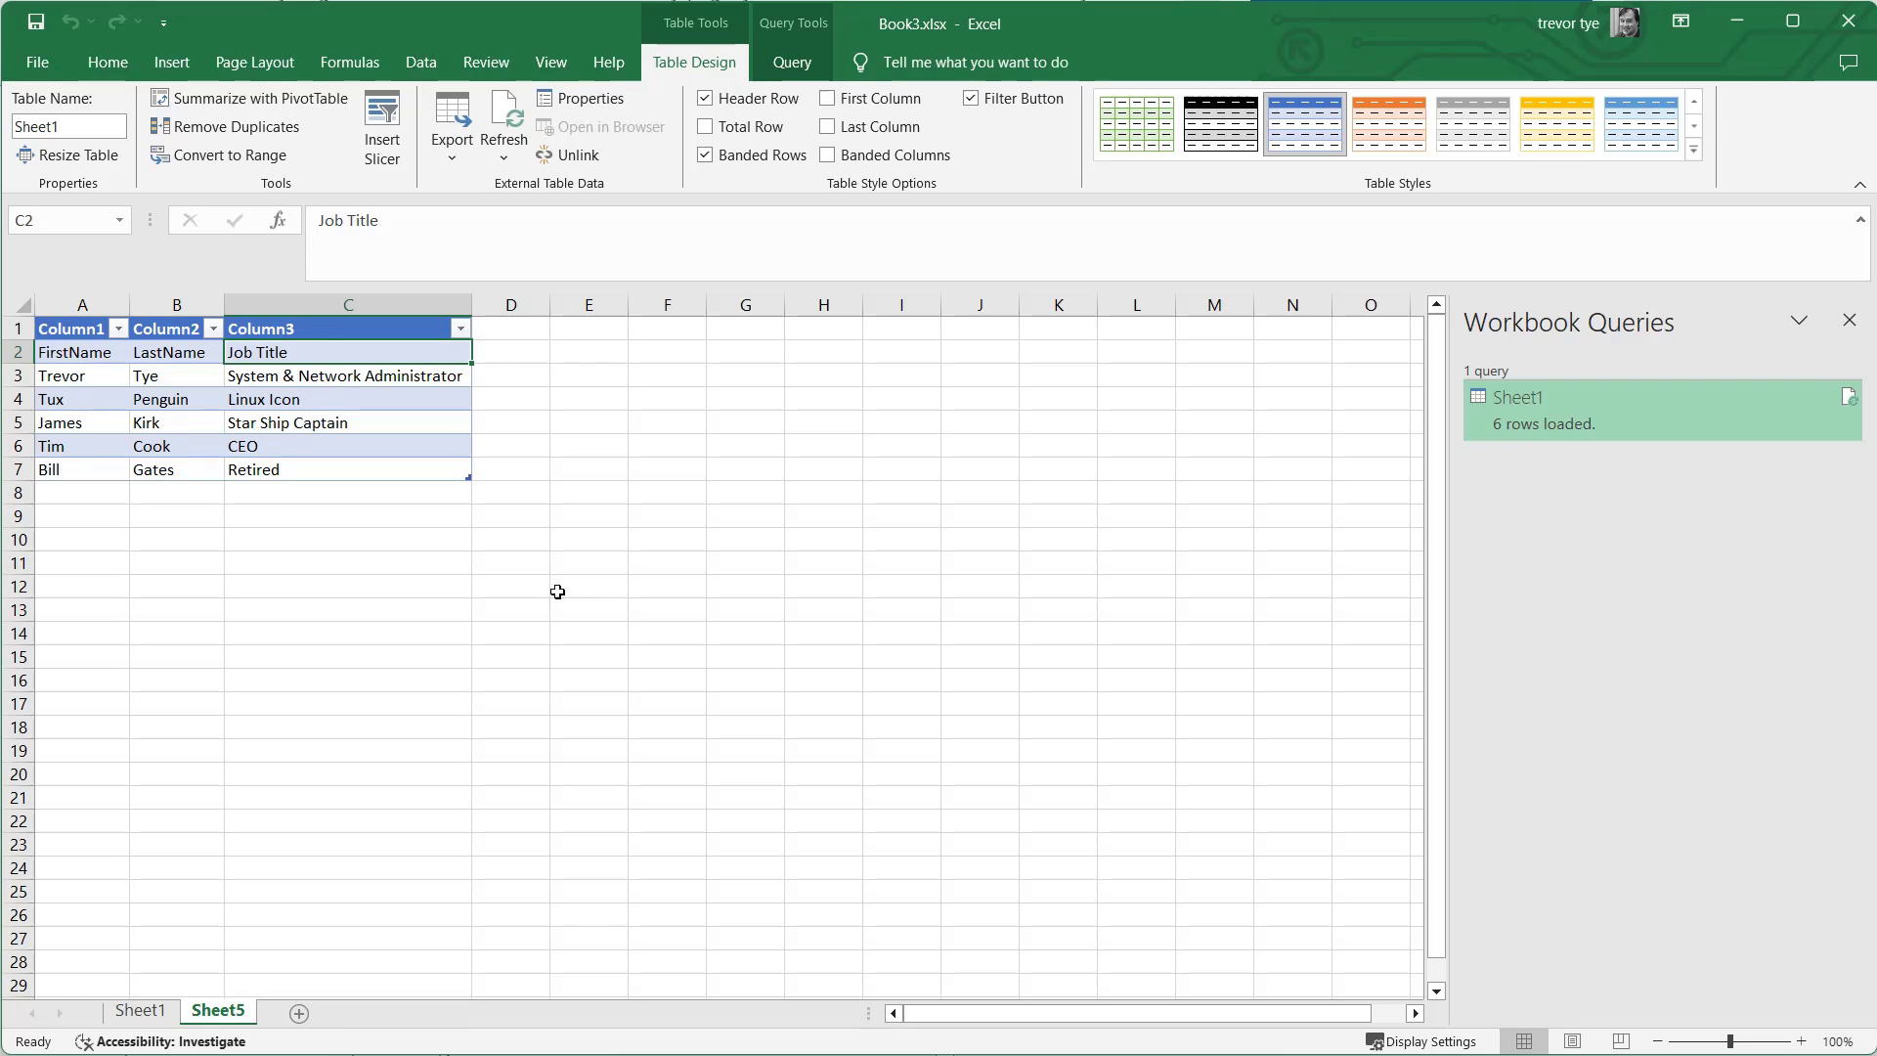
pyautogui.click(459, 329)
pyautogui.click(366, 928)
pyautogui.click(212, 329)
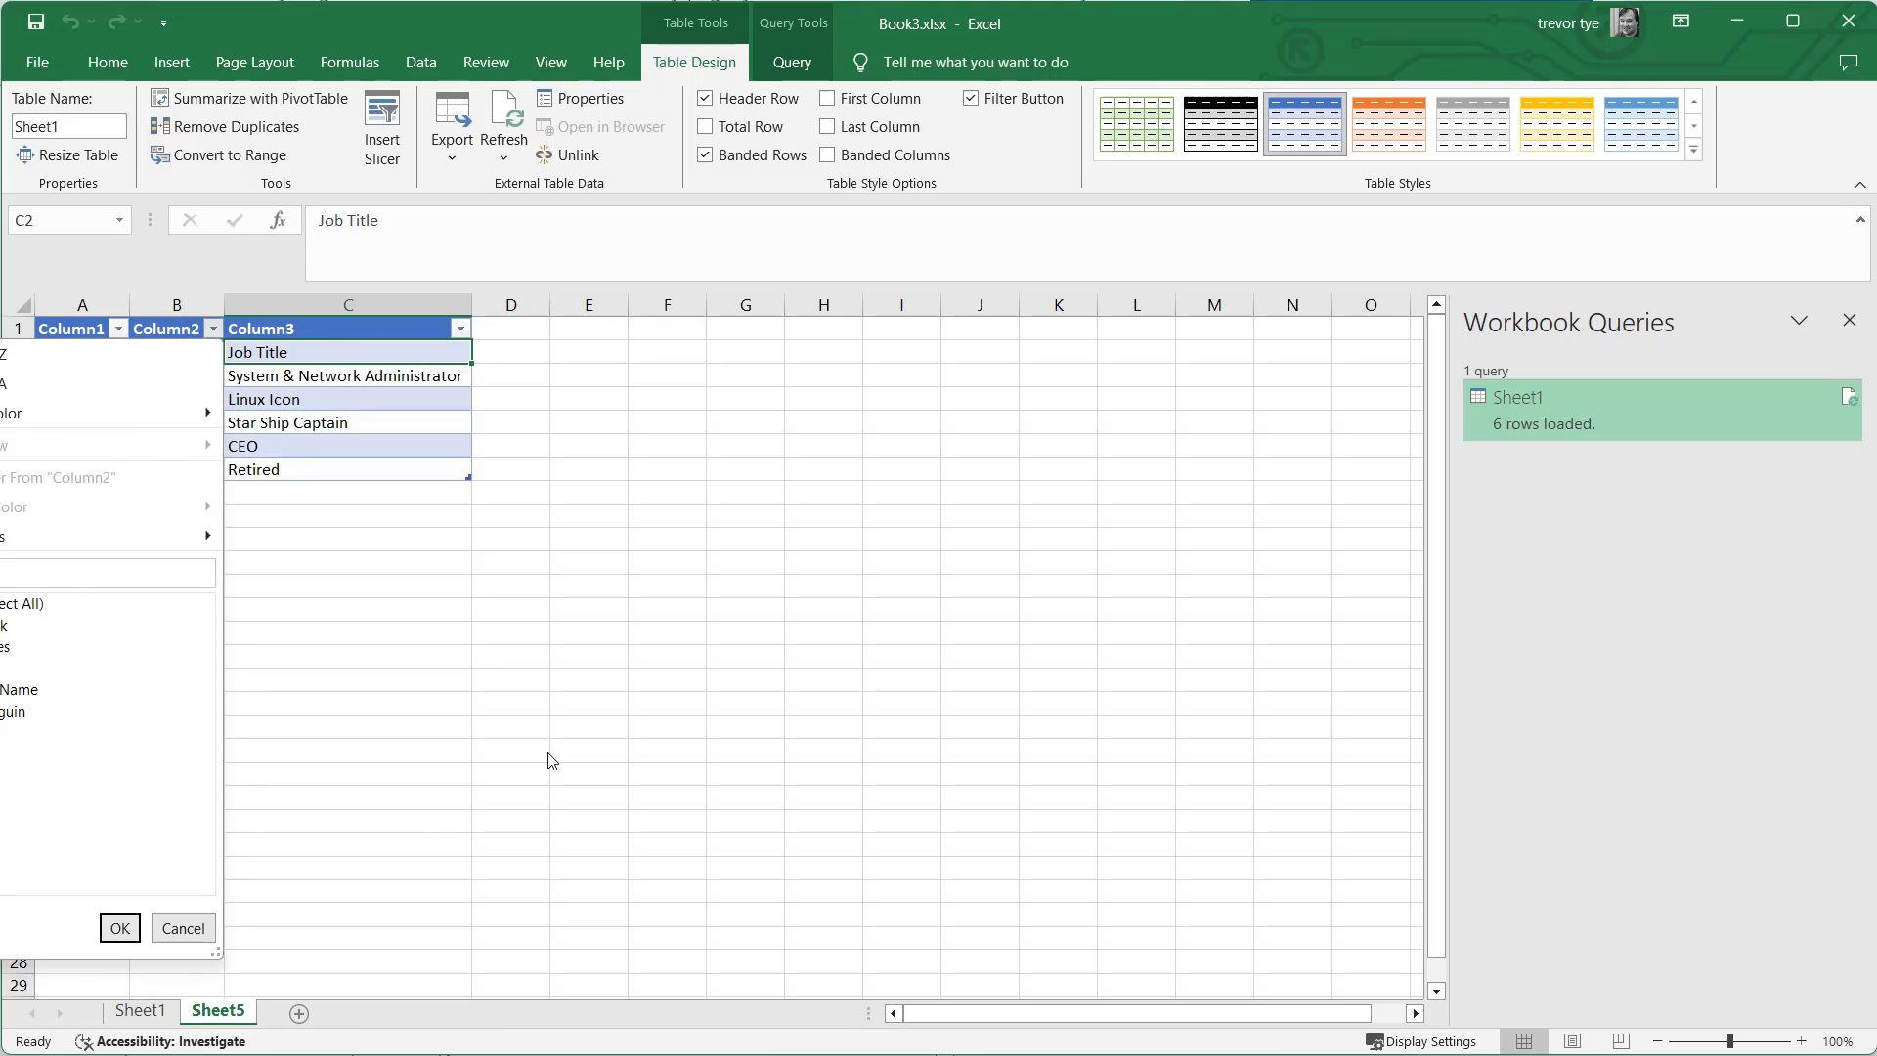
# Step: Add row 7 with the person's name, job Retired and website Linux, save Book1, and minimize it
pyautogui.press('Escape')
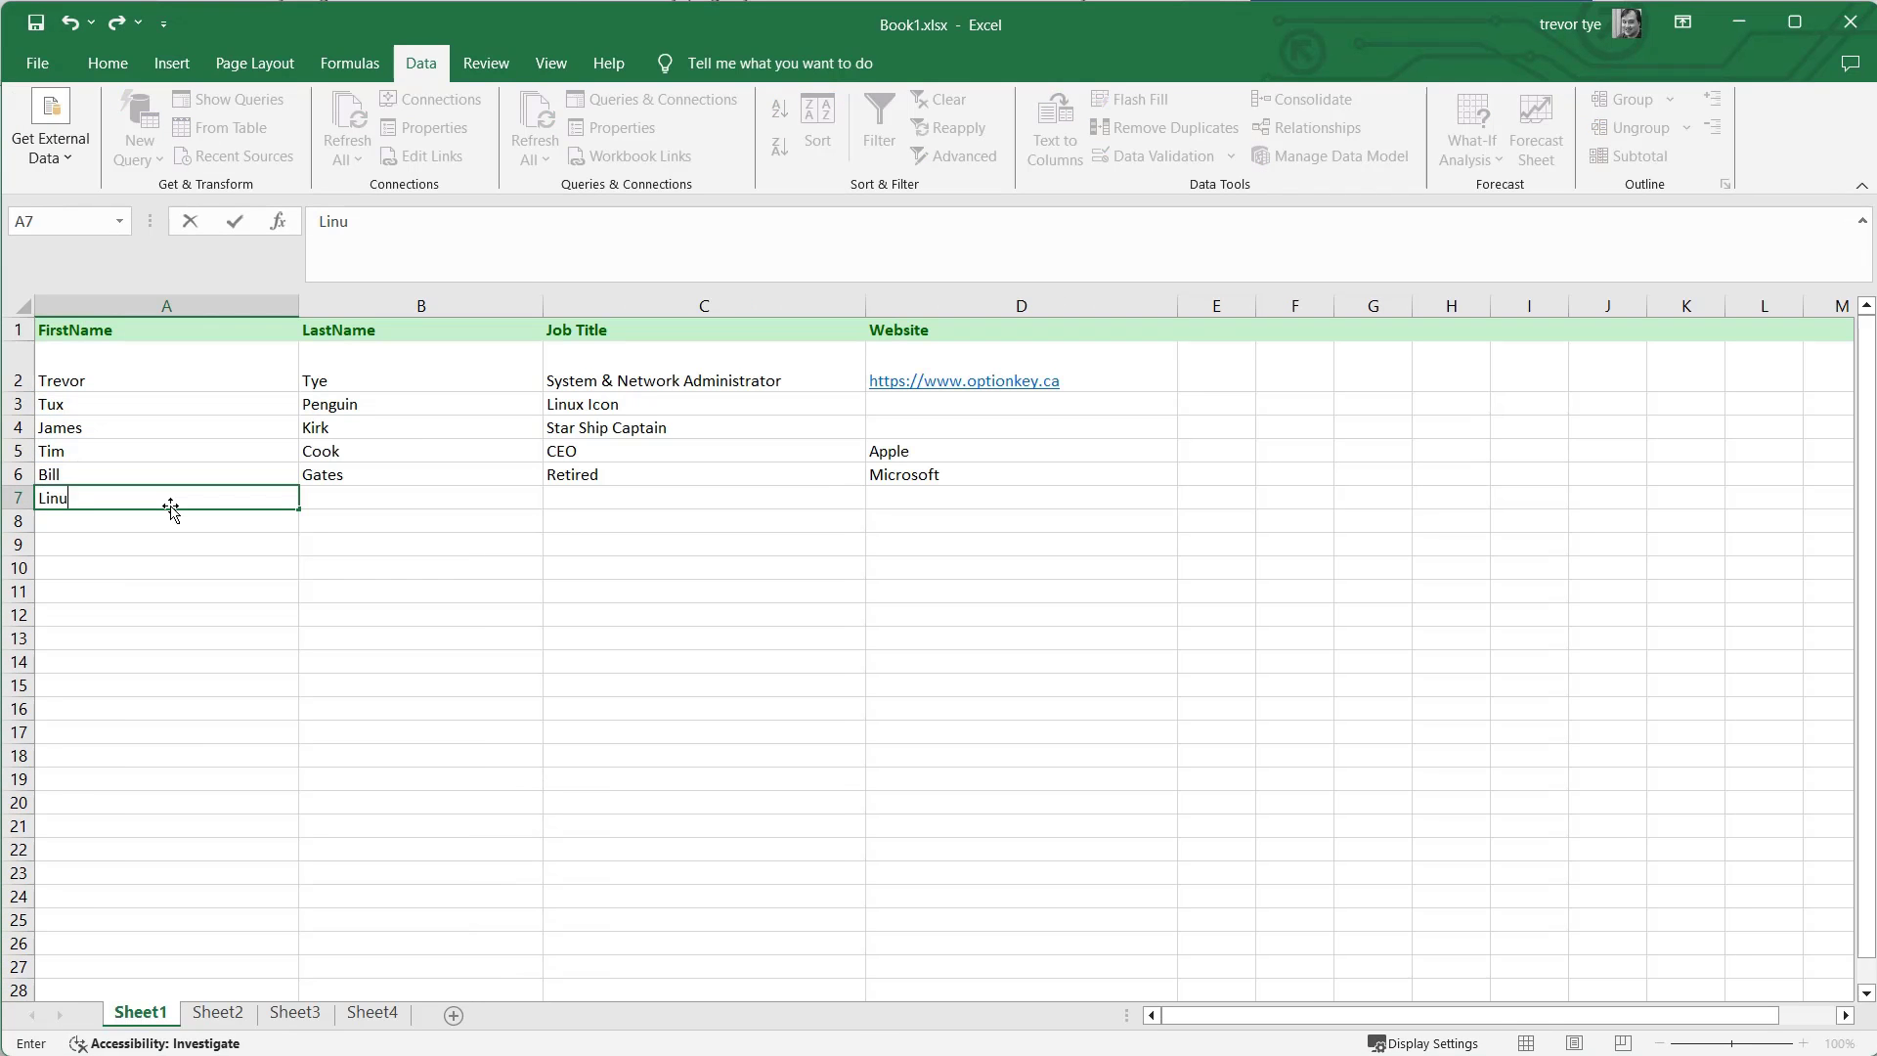
pyautogui.press('Tab')
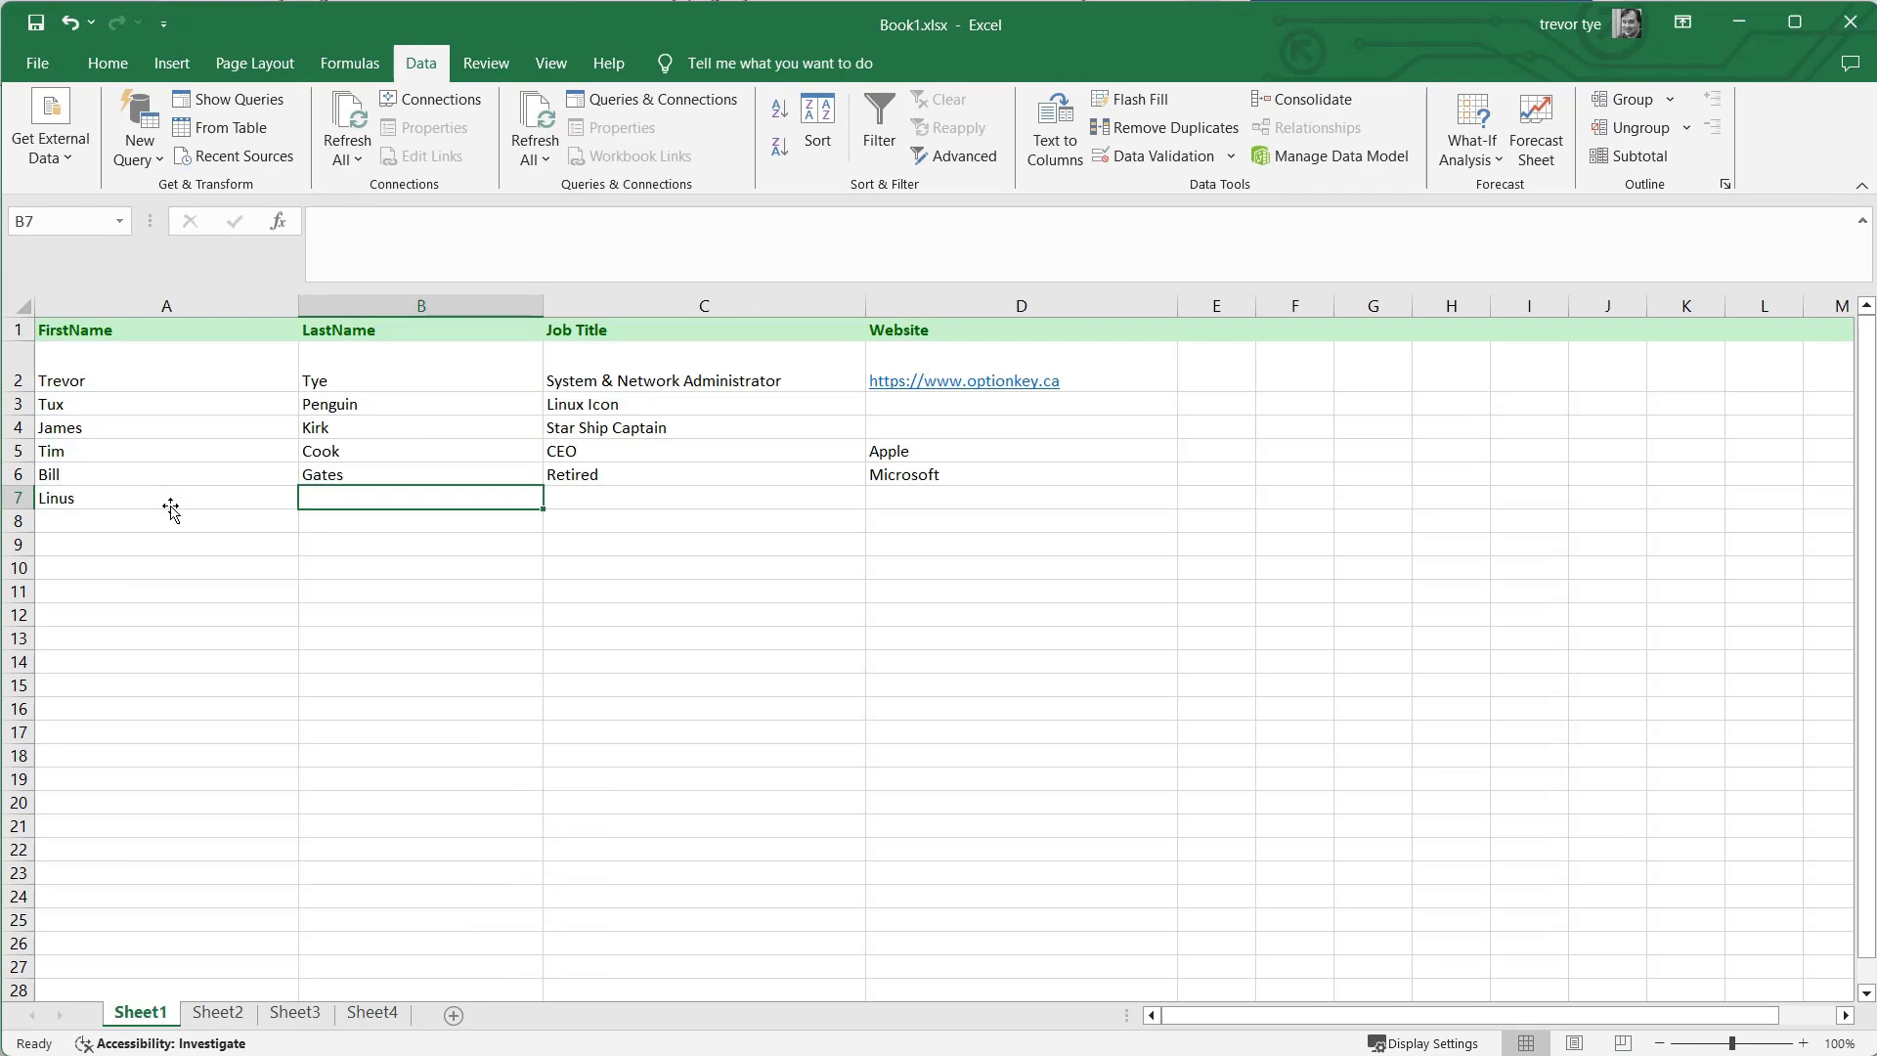
pyautogui.write('Torvalds')
pyautogui.press('Tab')
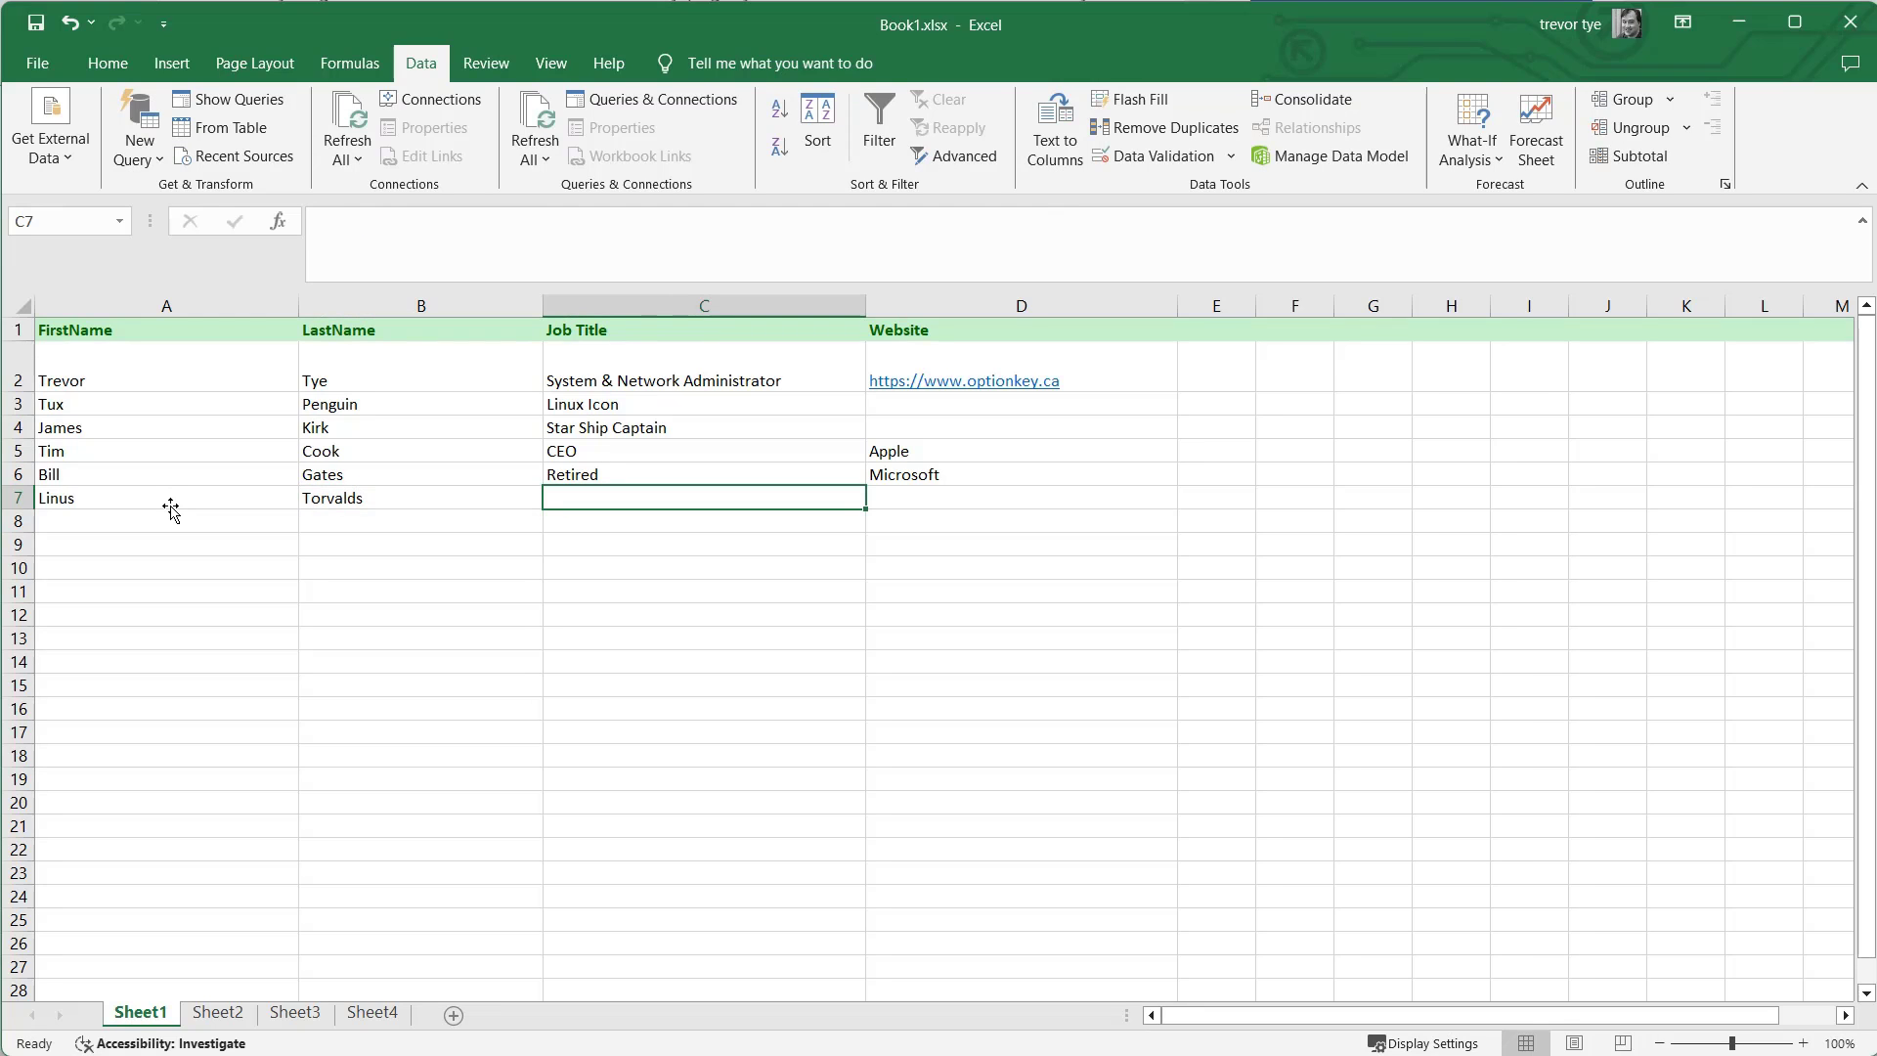
pyautogui.write('Retired')
pyautogui.press('Tab')
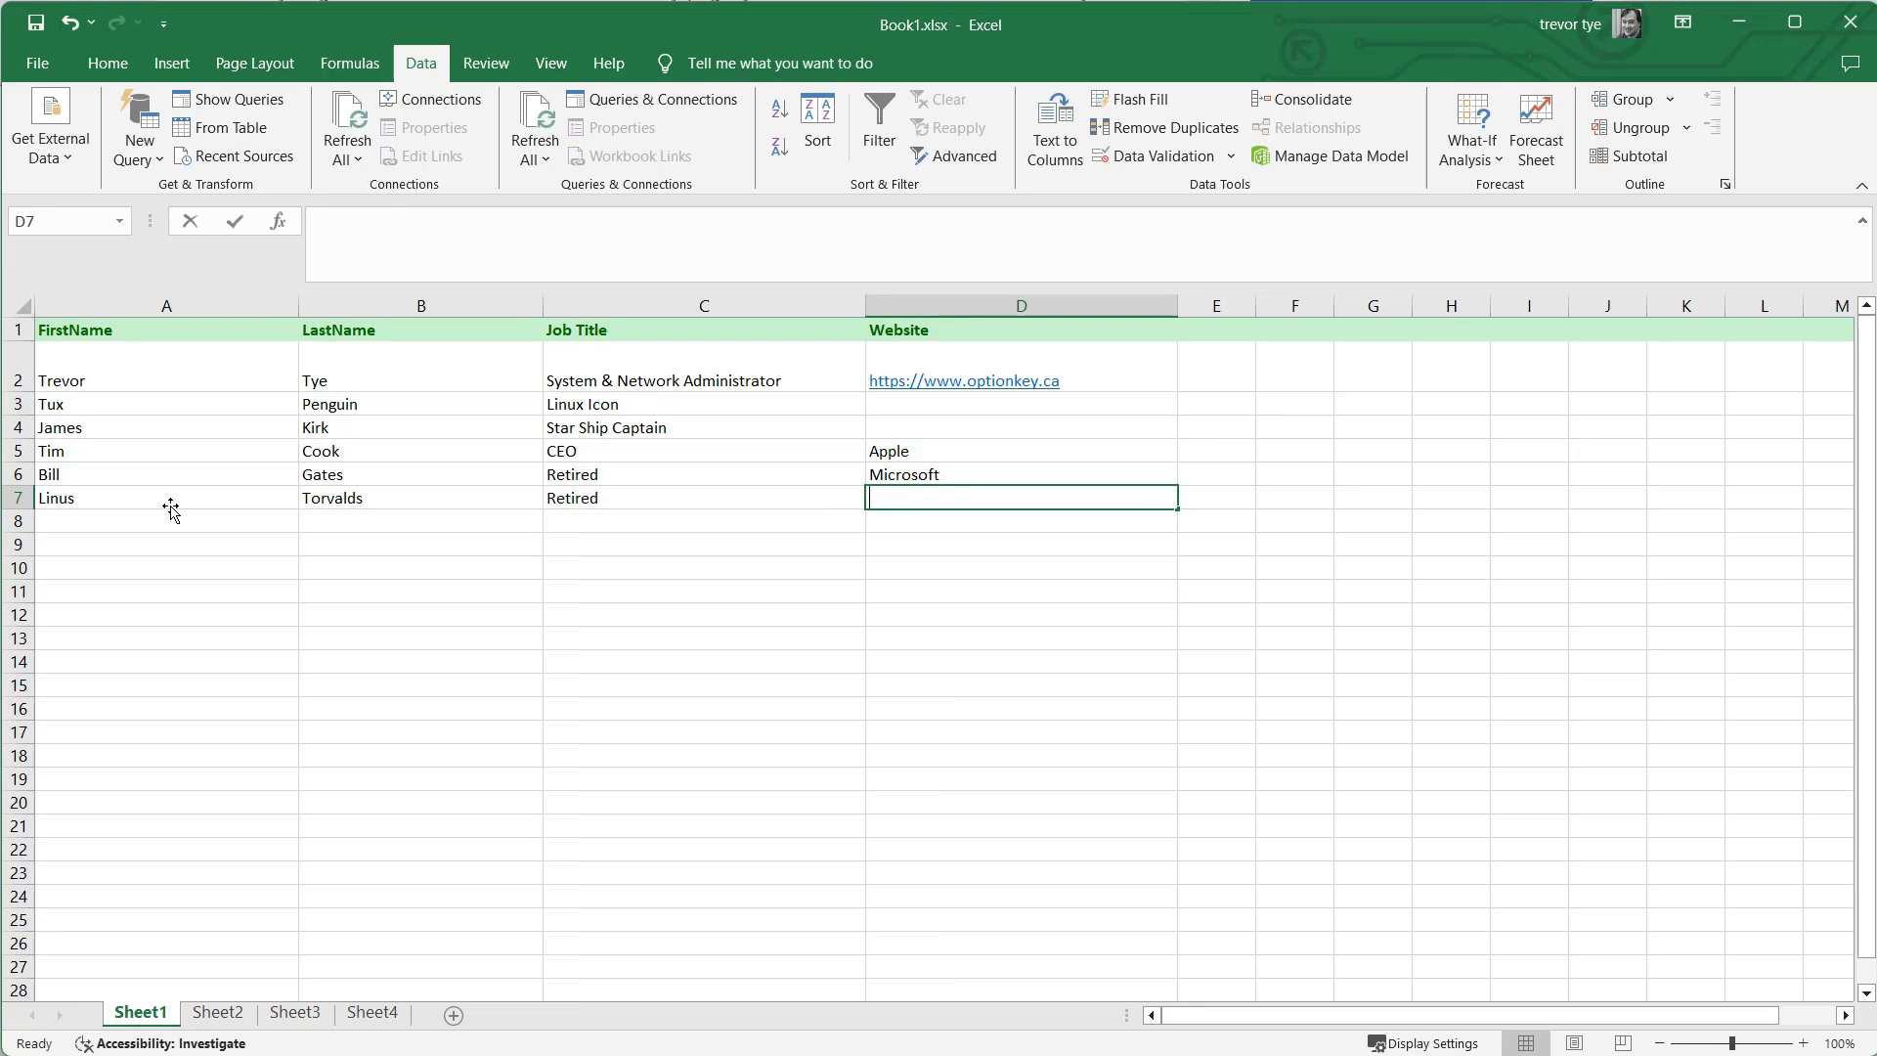
pyautogui.write('Linux')
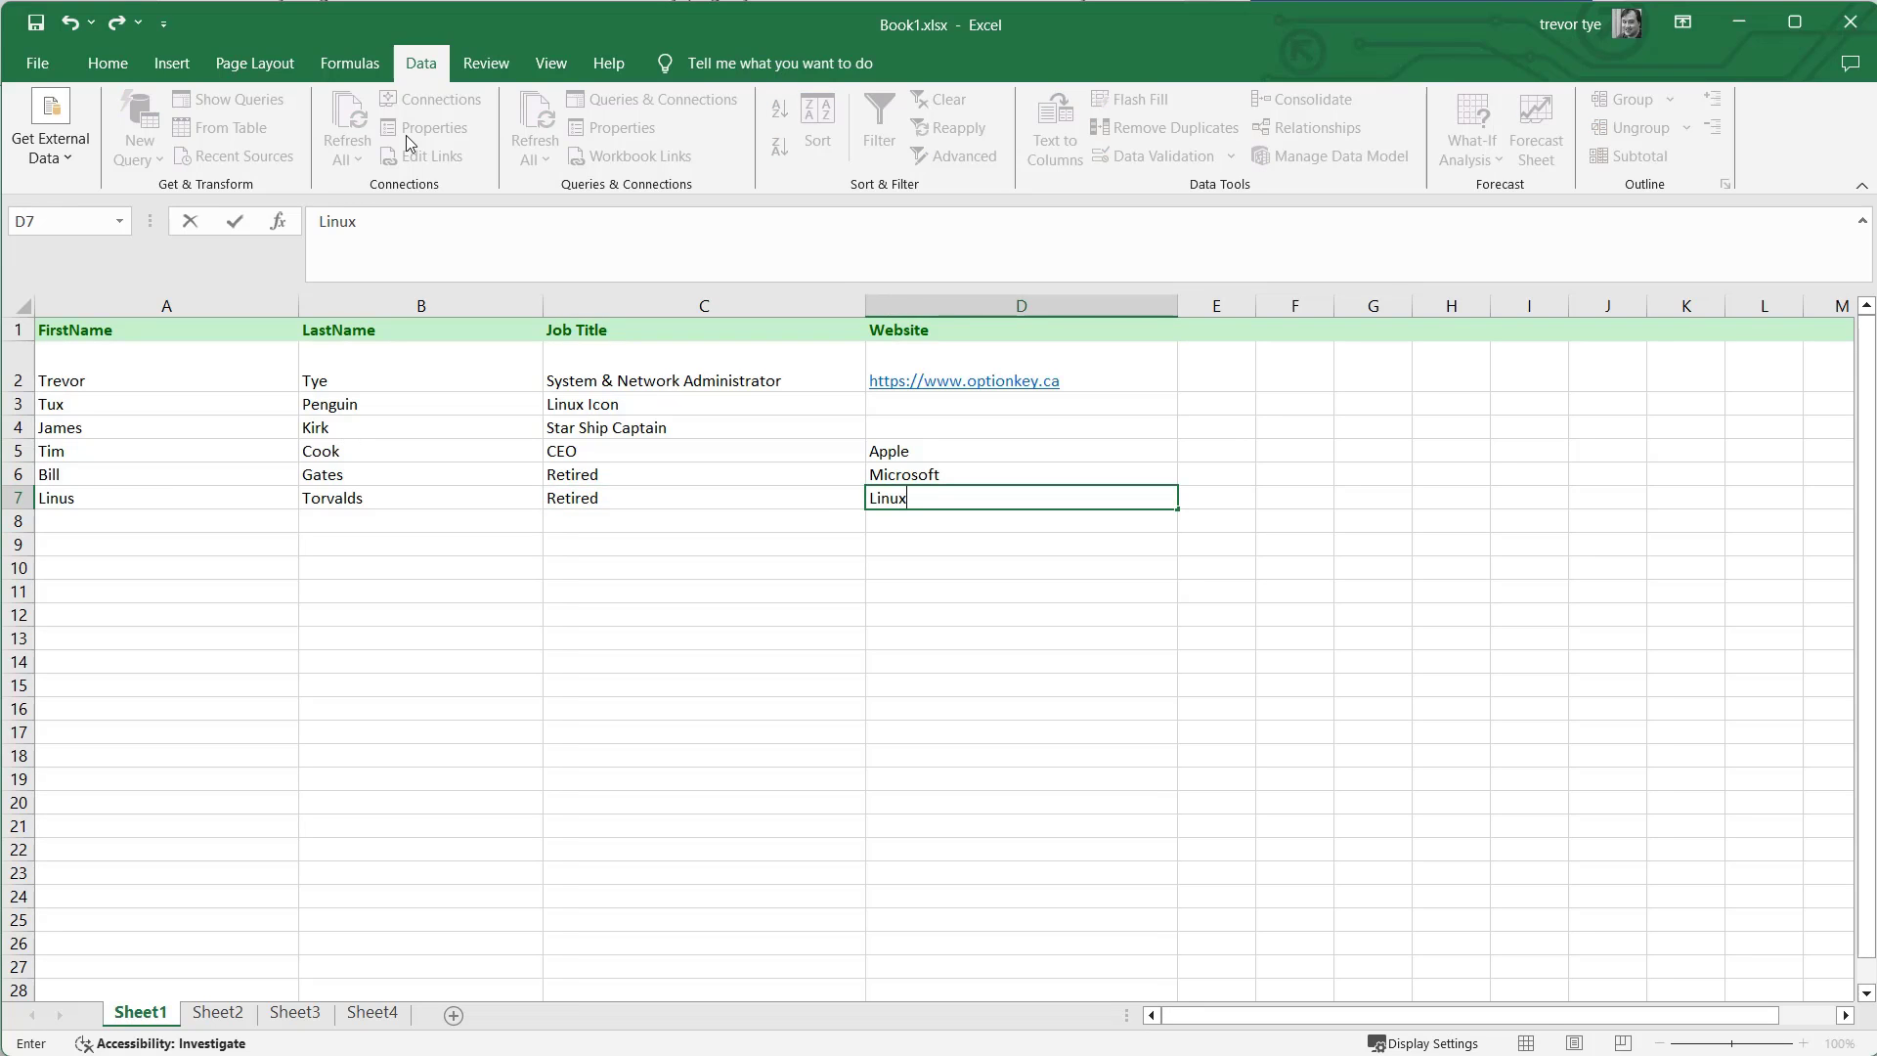
pyautogui.click(36, 23)
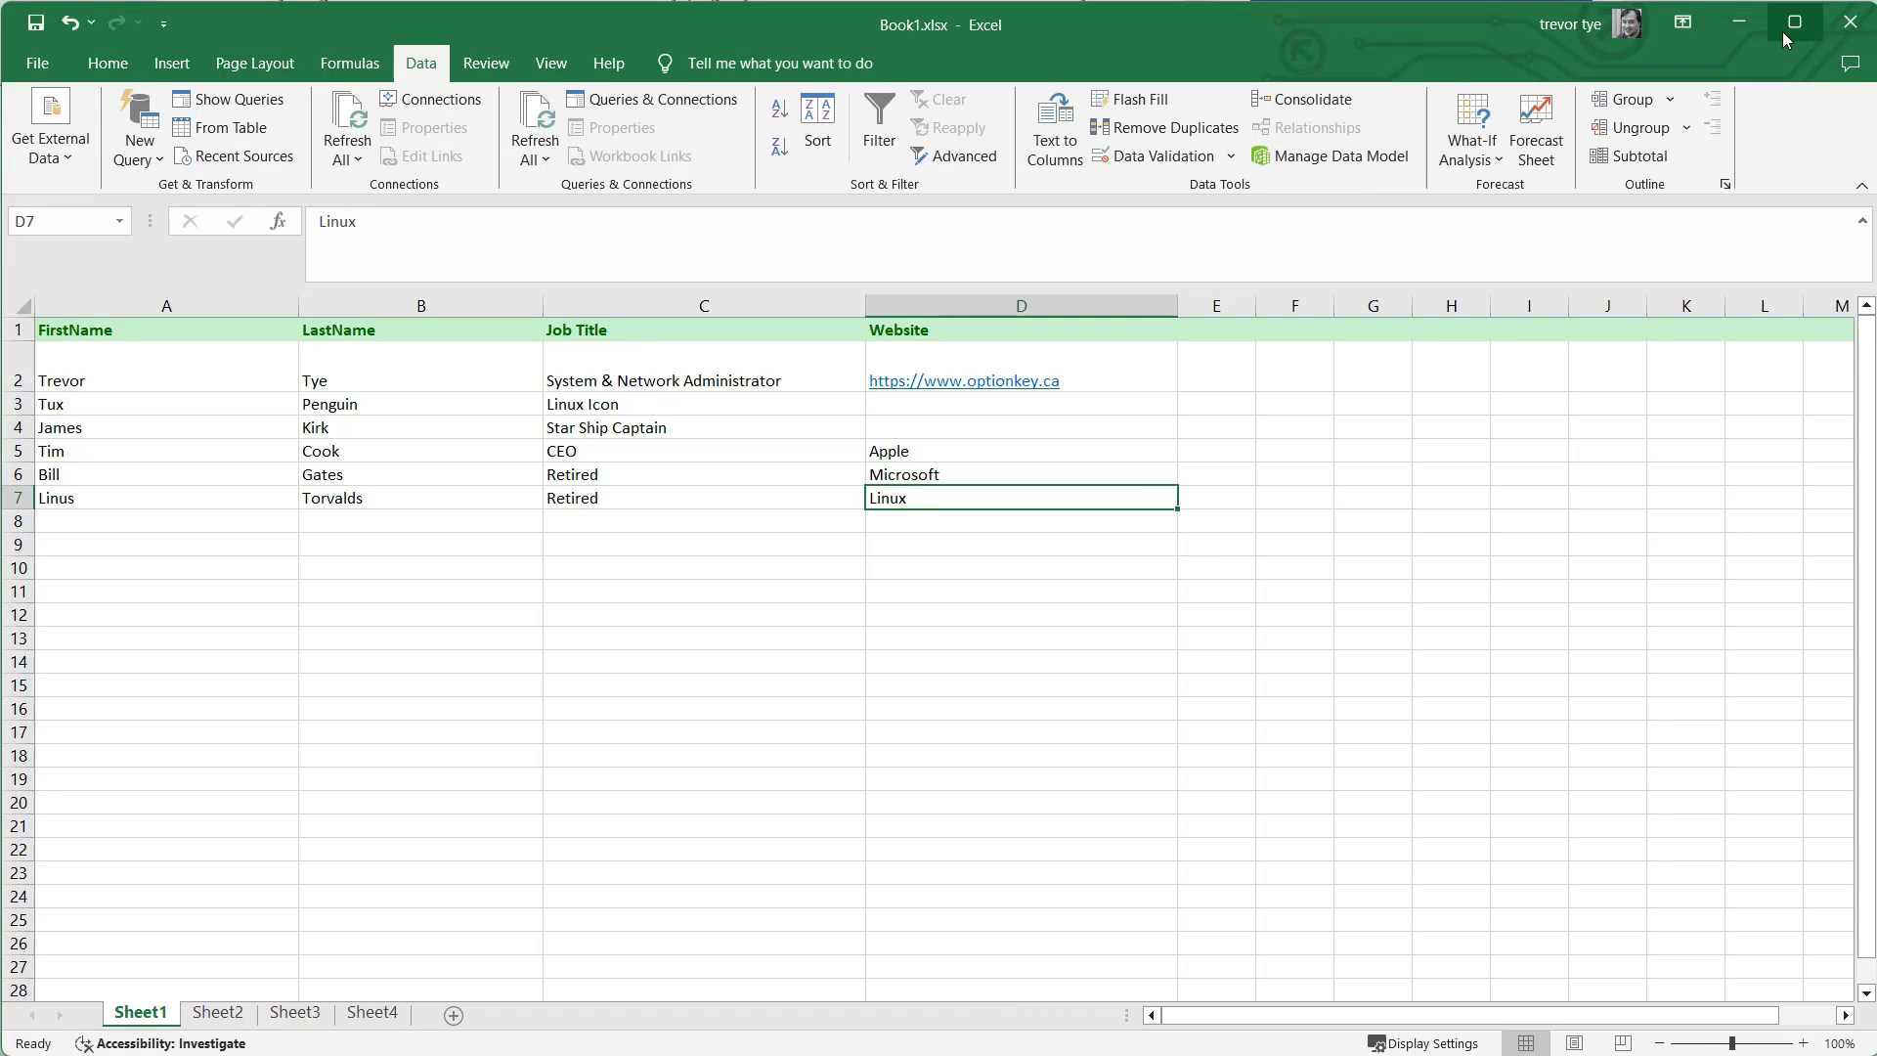
pyautogui.click(1739, 22)
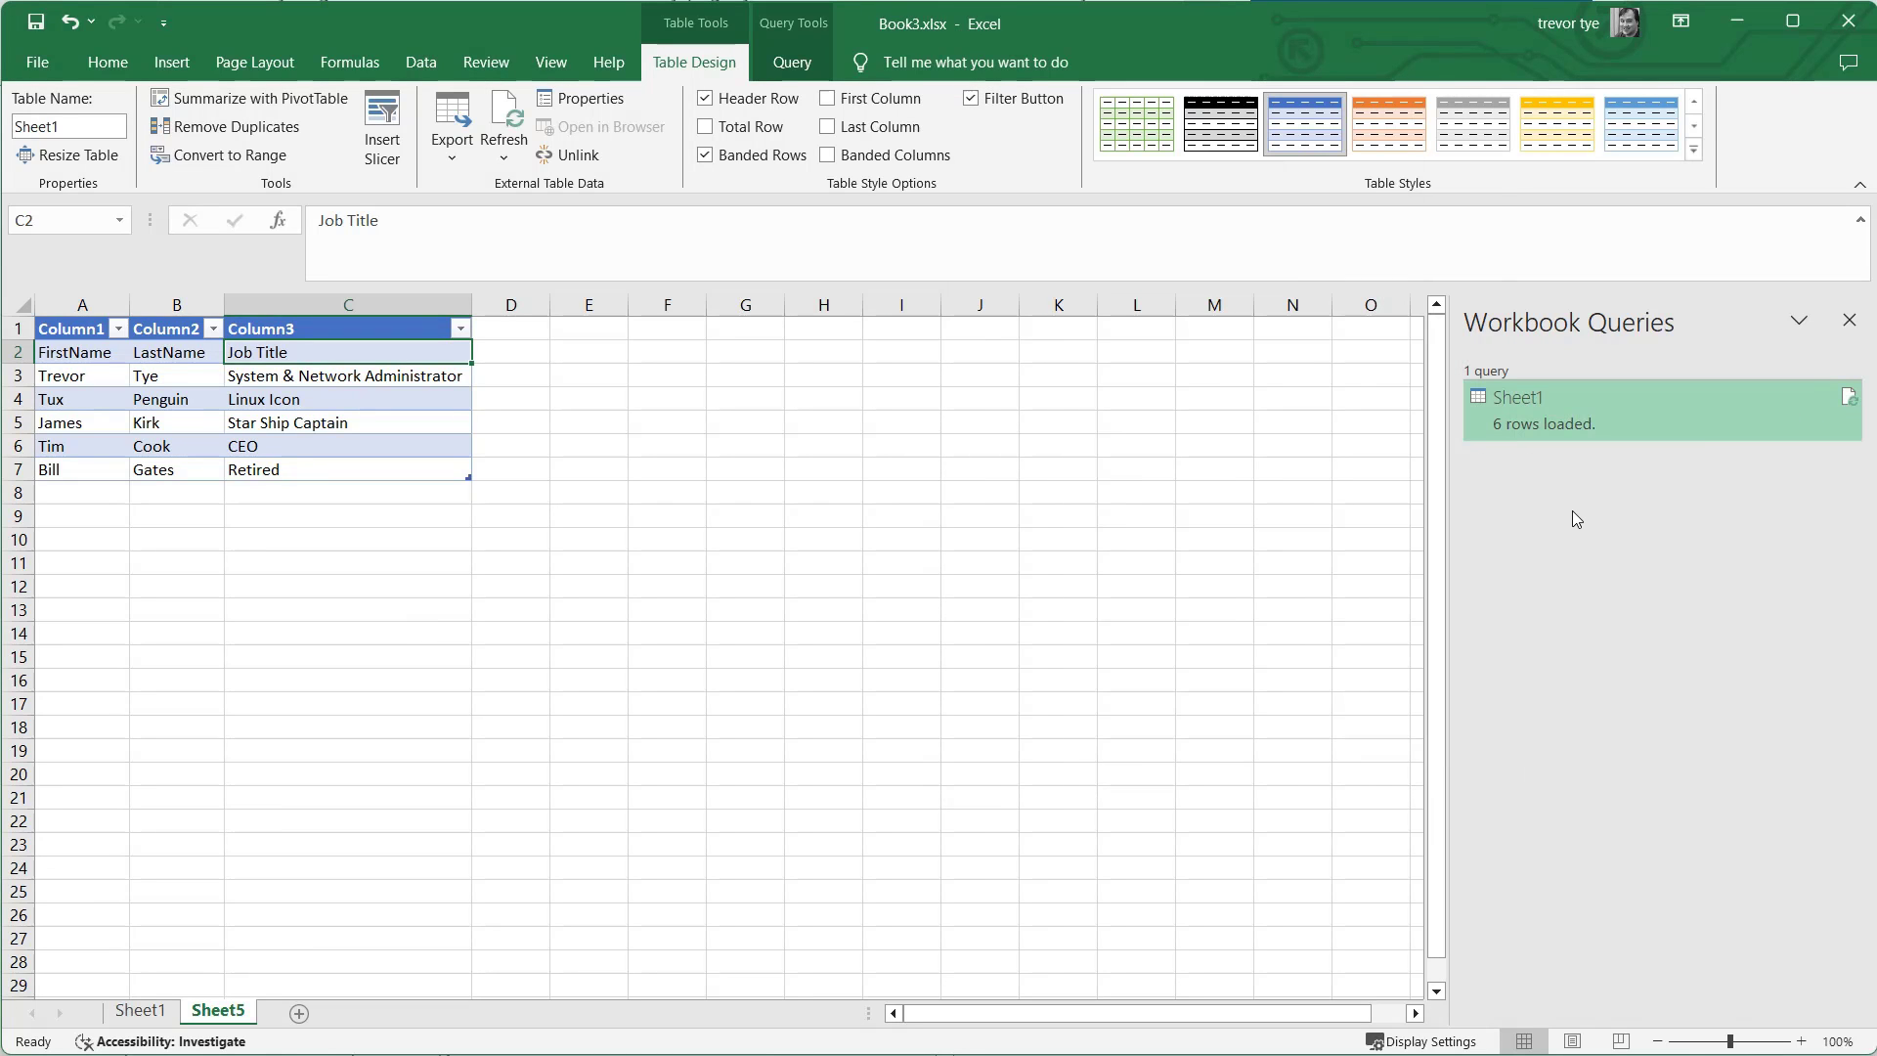
# Step: Refresh the Sheet1 query so it loads 7 rows, including the new Retired person
pyautogui.moveTo(1857, 408)
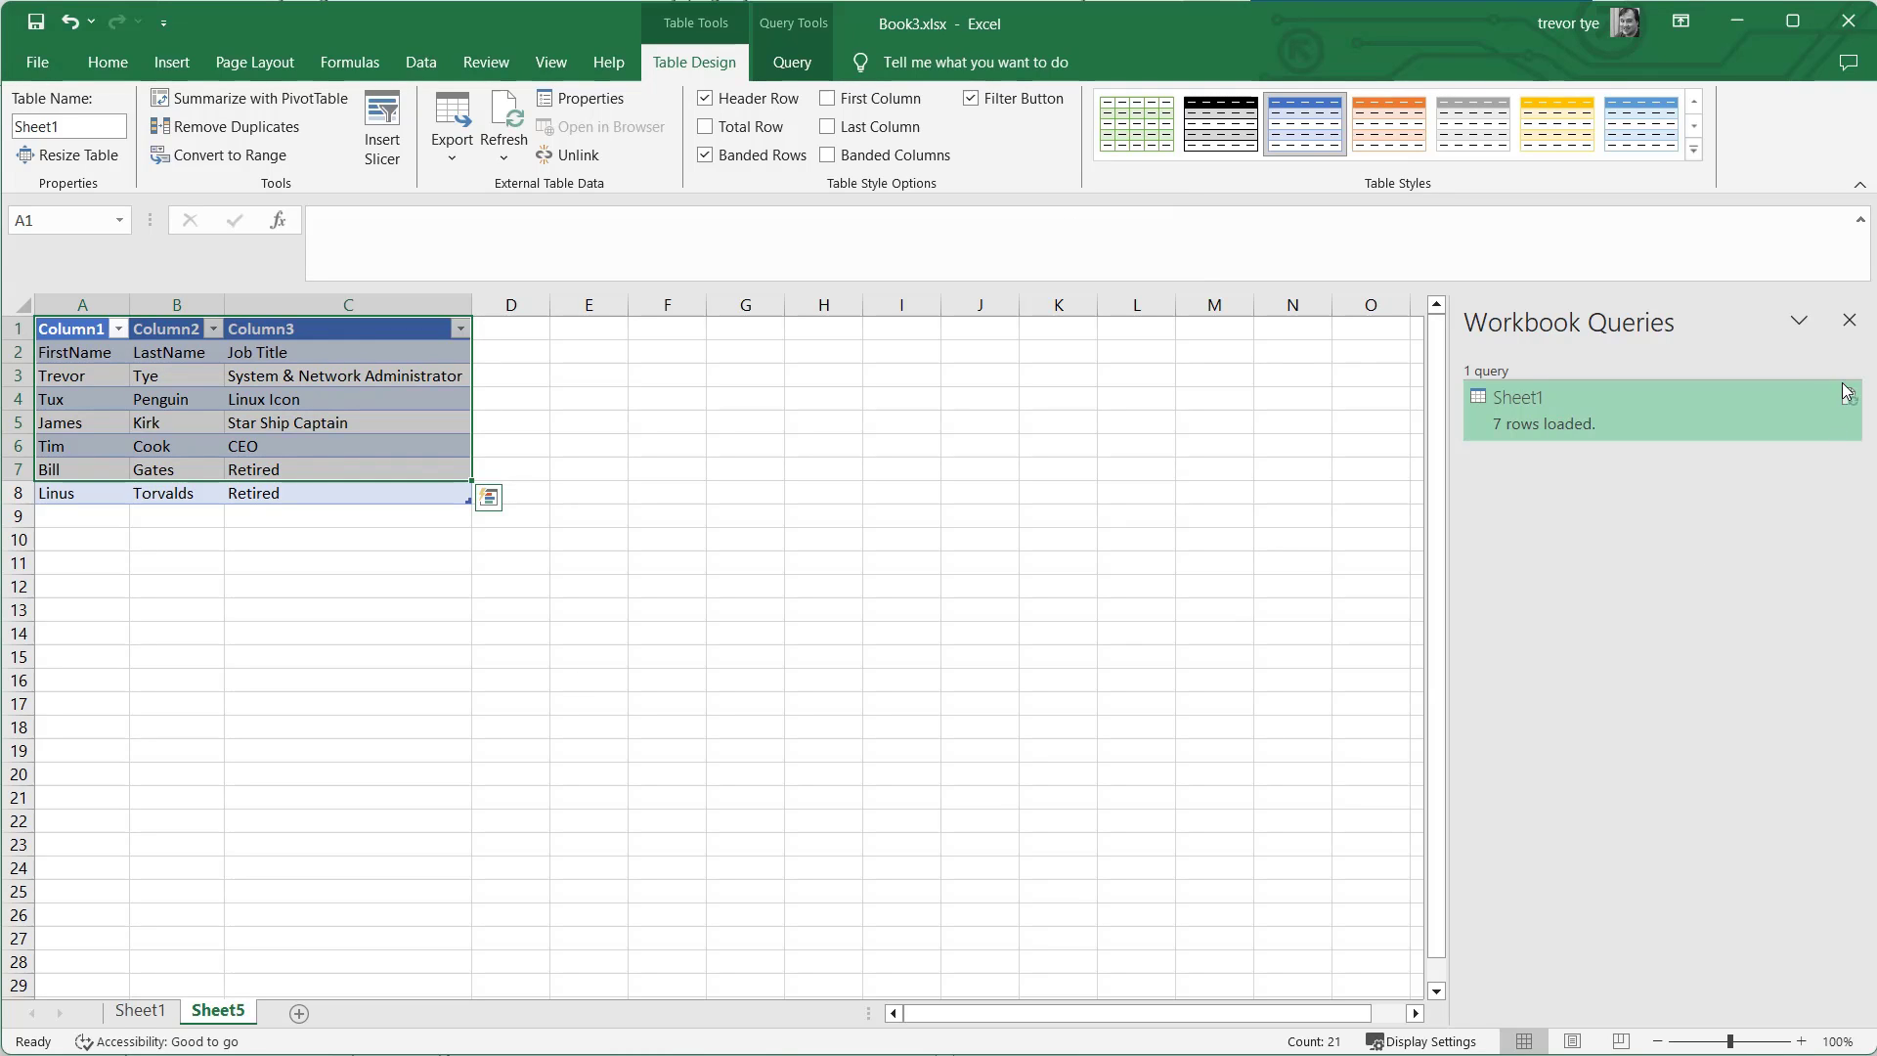
pyautogui.moveTo(1840, 420)
pyautogui.click(107, 540)
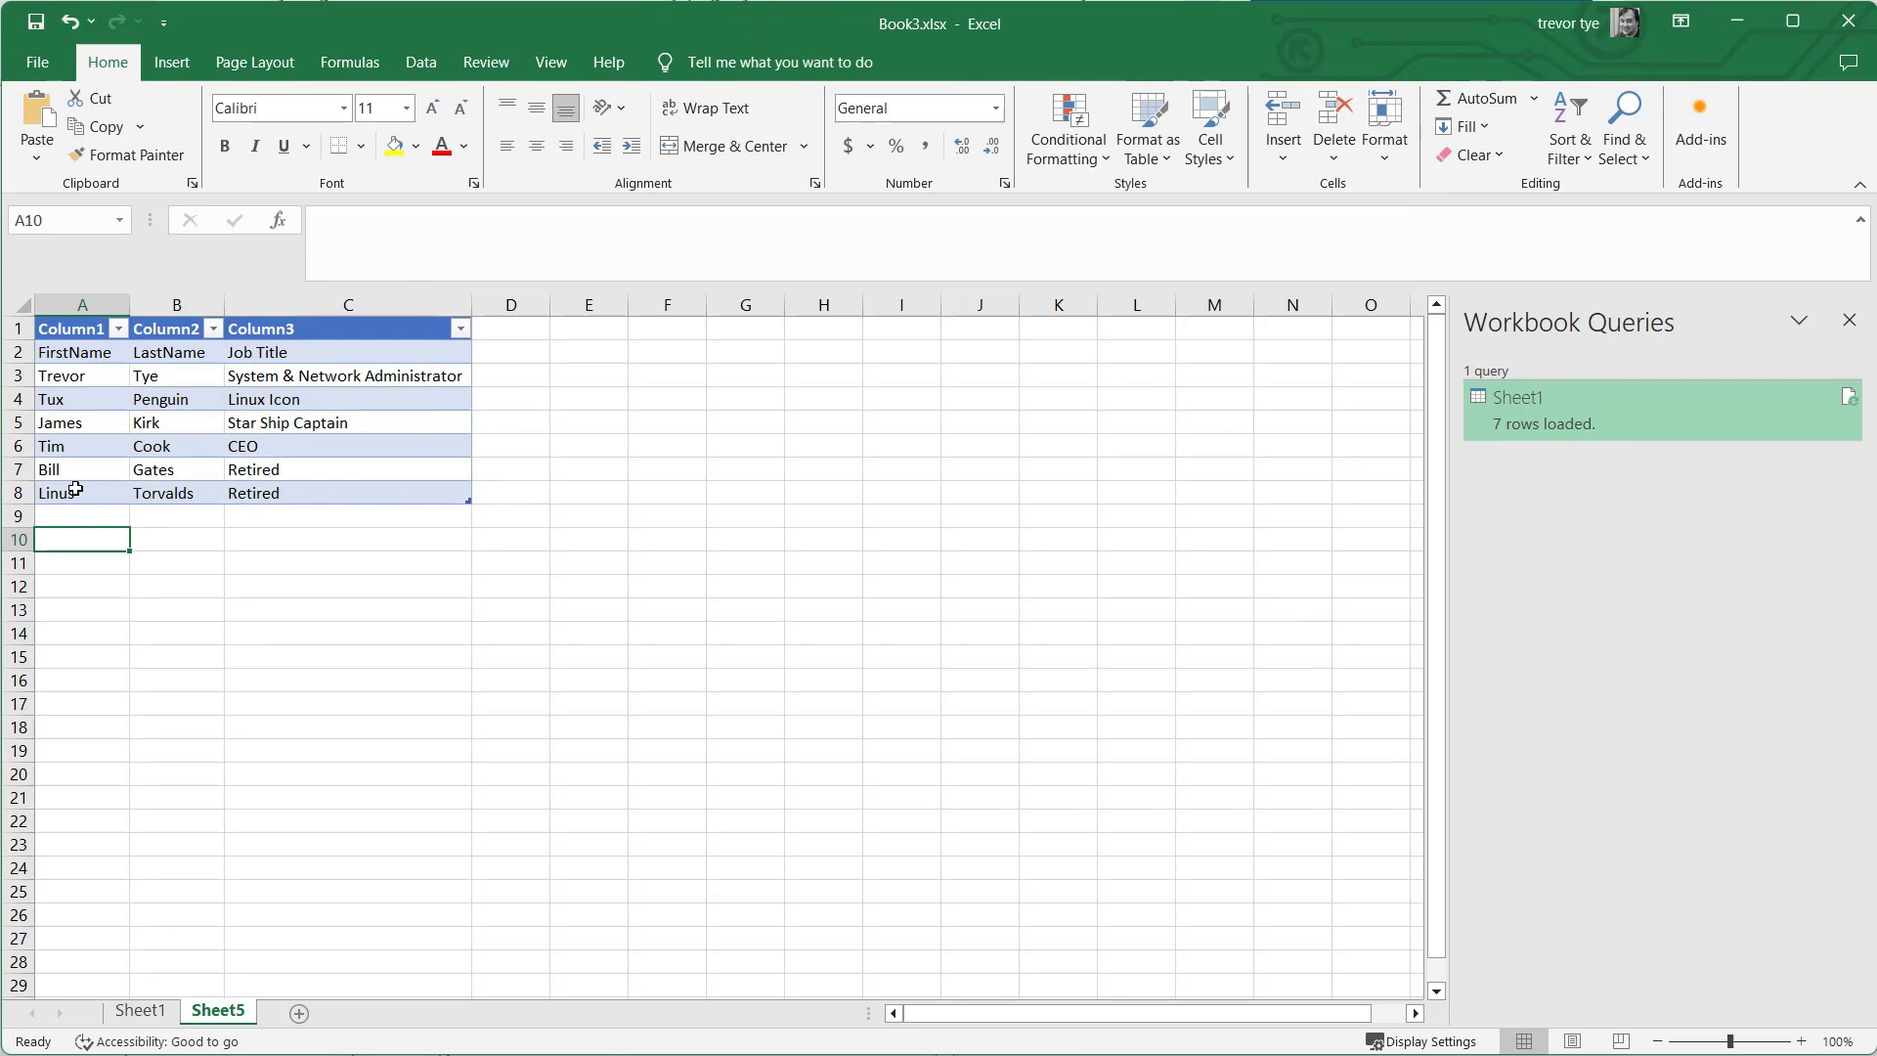